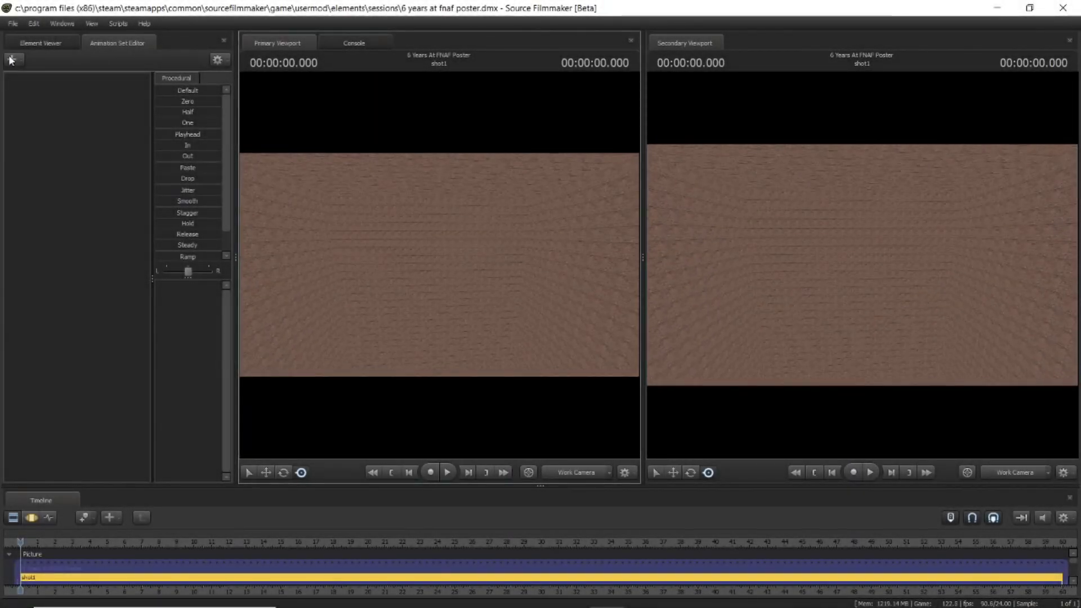
Filter the workshop models by "Freddy" and add a Freddy model to the scene
click(11, 60)
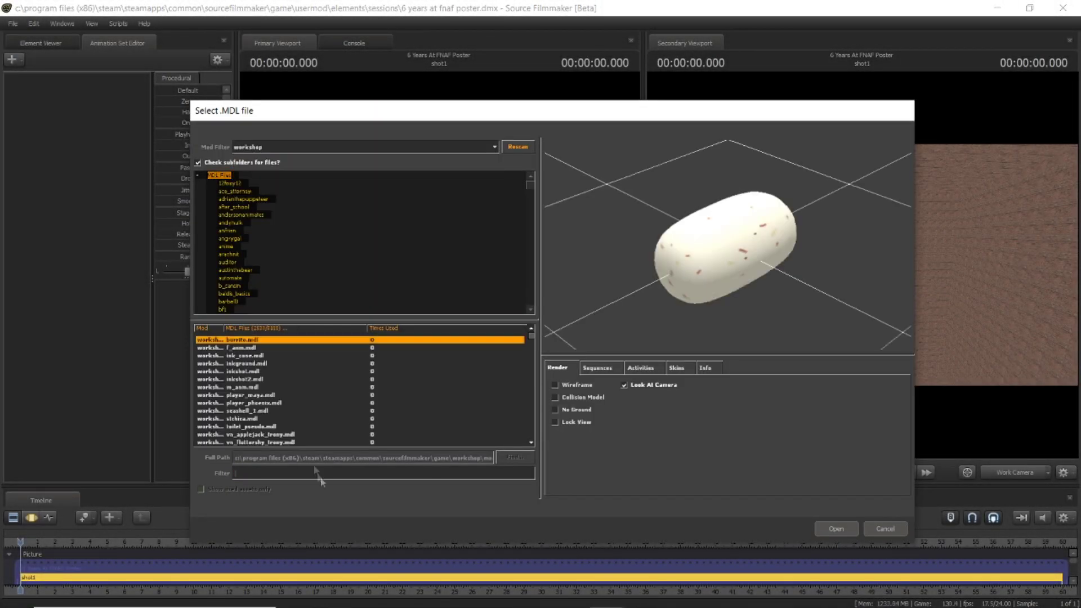
text(Freddy)
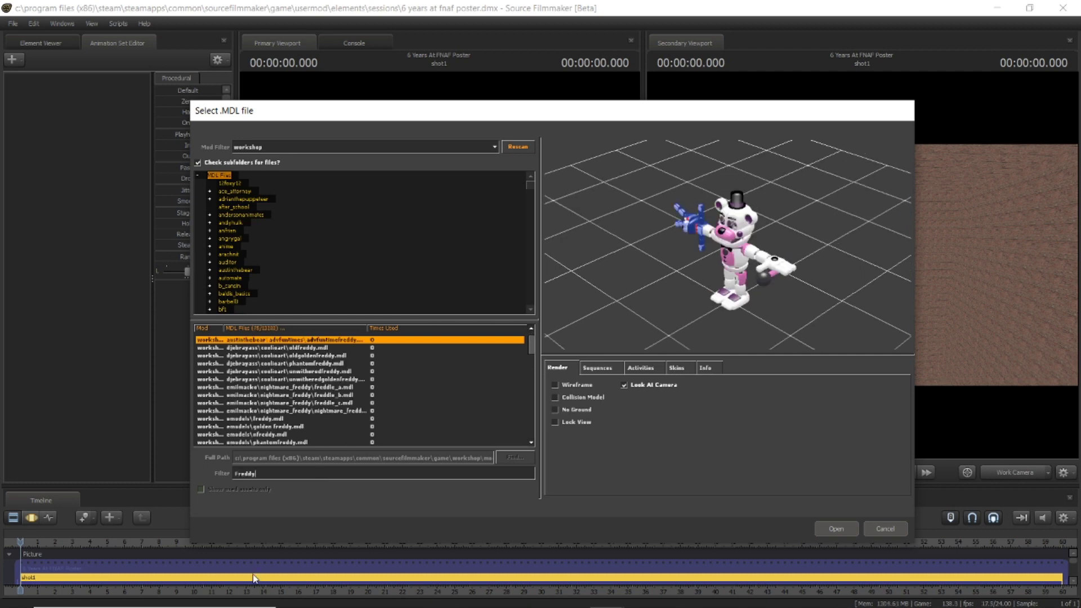
scroll(335, 423, down, 10)
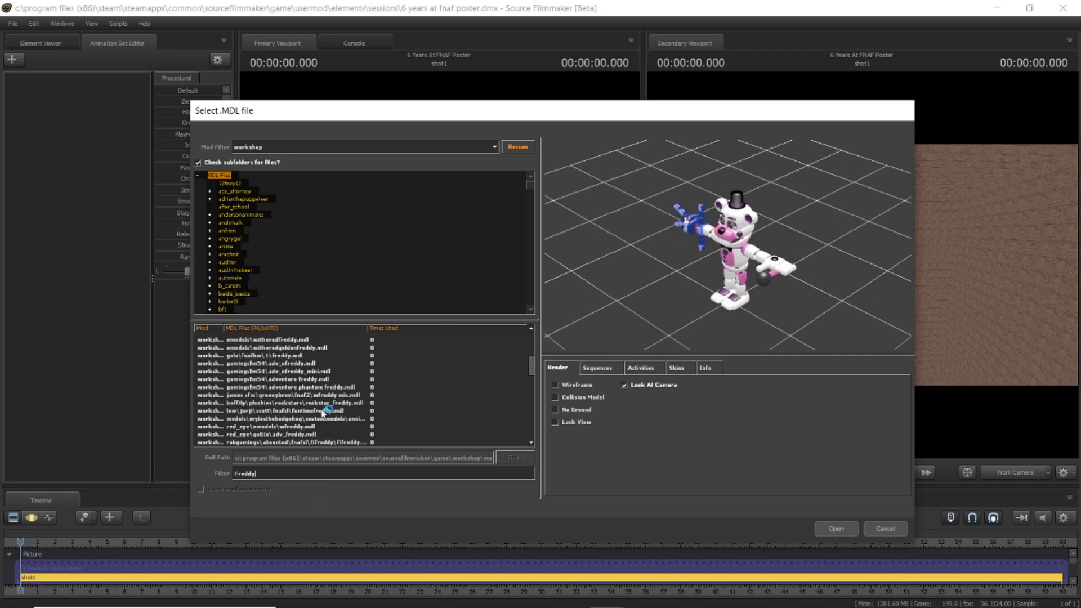
click(314, 403)
scroll(304, 397, down, 2)
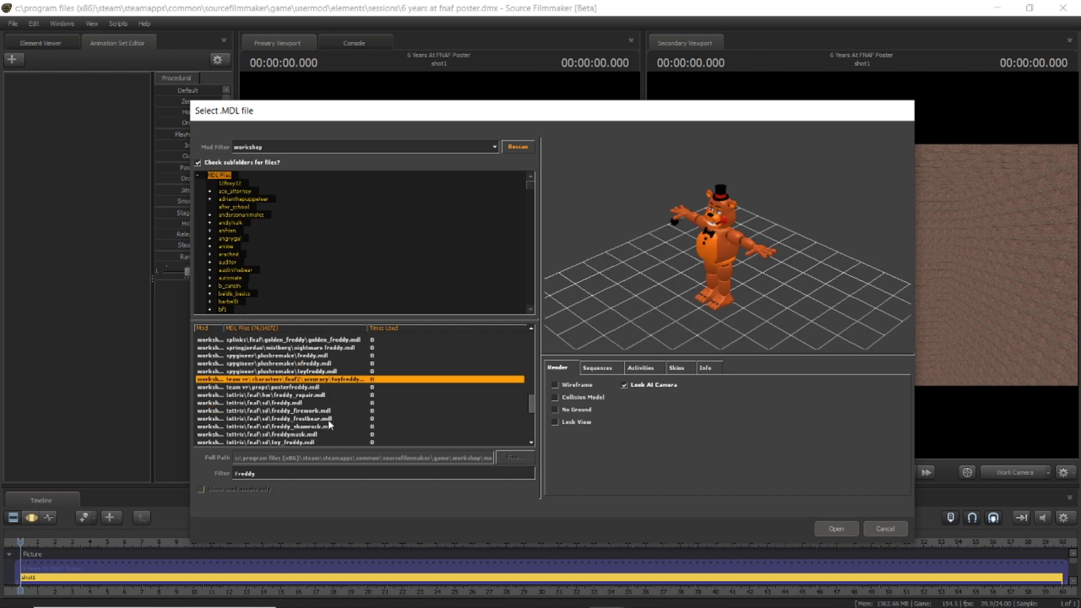
scroll(270, 413, up, 5)
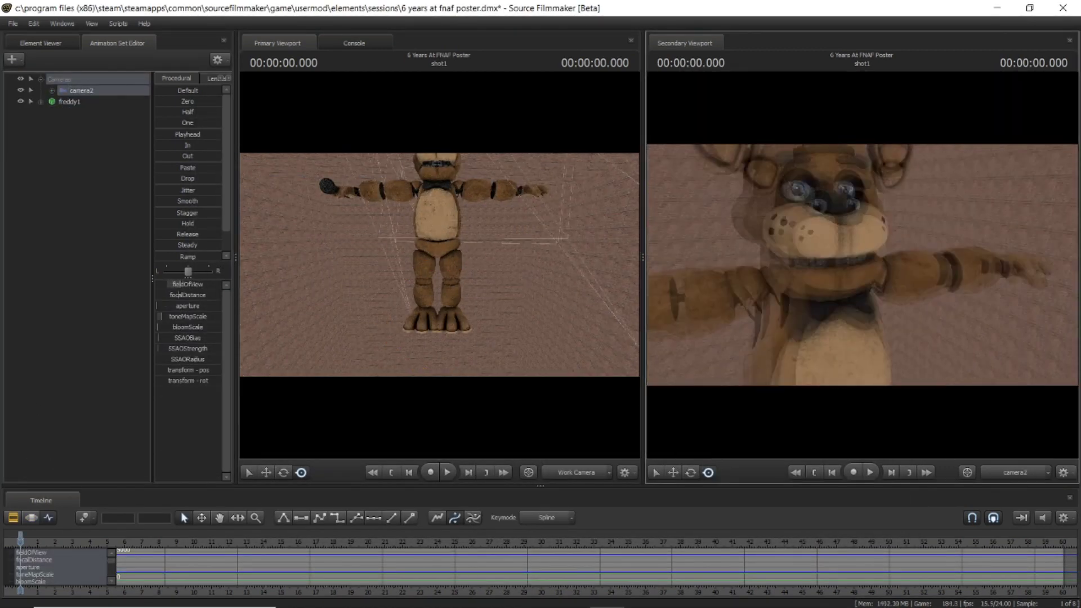
Frame Freddy's upper body with camera2 and pose him with the microphone held in front of his chest
drag(862, 265, 878, 265)
drag(440, 265, 455, 296)
ctrl+click(448, 265)
ctrl+click(418, 231)
drag(383, 241, 433, 220)
ctrl+click(416, 256)
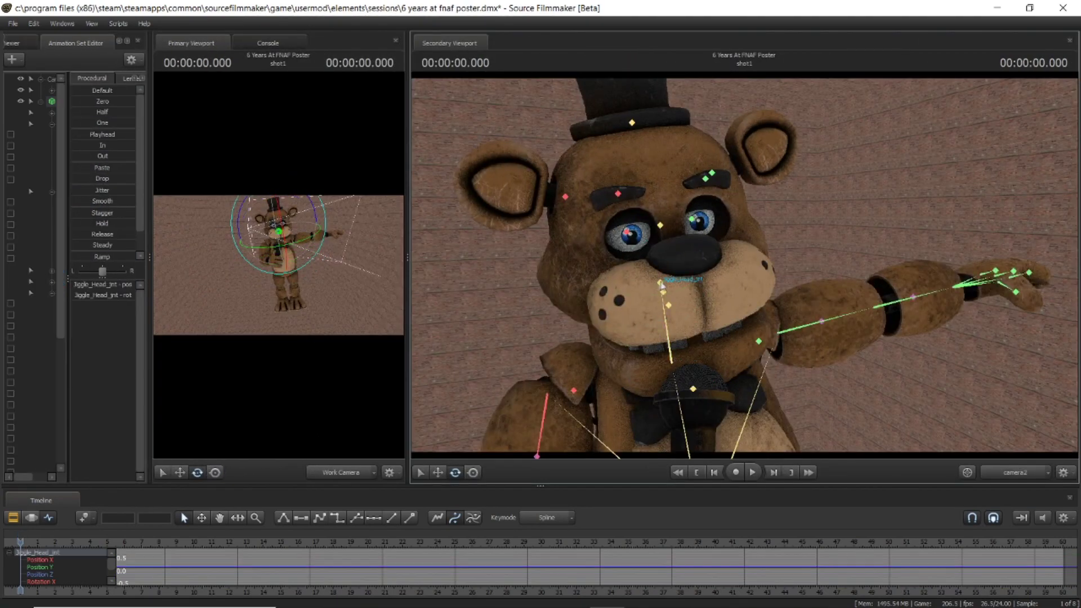
click(31, 293)
drag(671, 282, 680, 315)
key(ctrl+z)
Rotate Freddy's left arm joints so the arm bends and the open hand is raised beside his chest
click(80, 350)
ctrl+click(805, 326)
drag(811, 338, 800, 428)
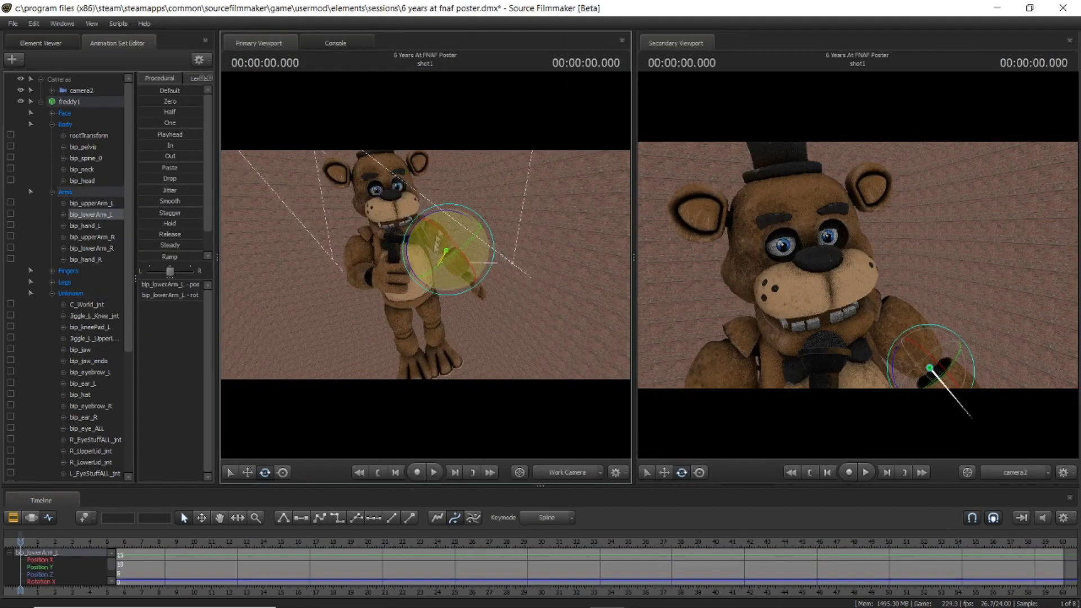
drag(440, 271, 434, 224)
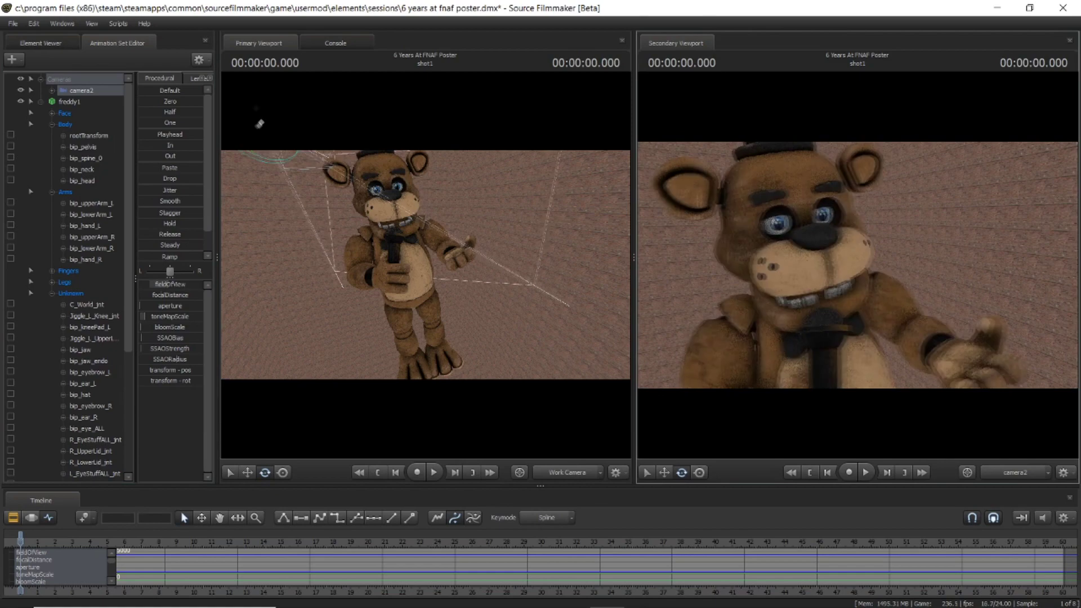
Add the portal cake model by filtering for "cake", and make the Freddy model unselectable in the viewport
click(12, 59)
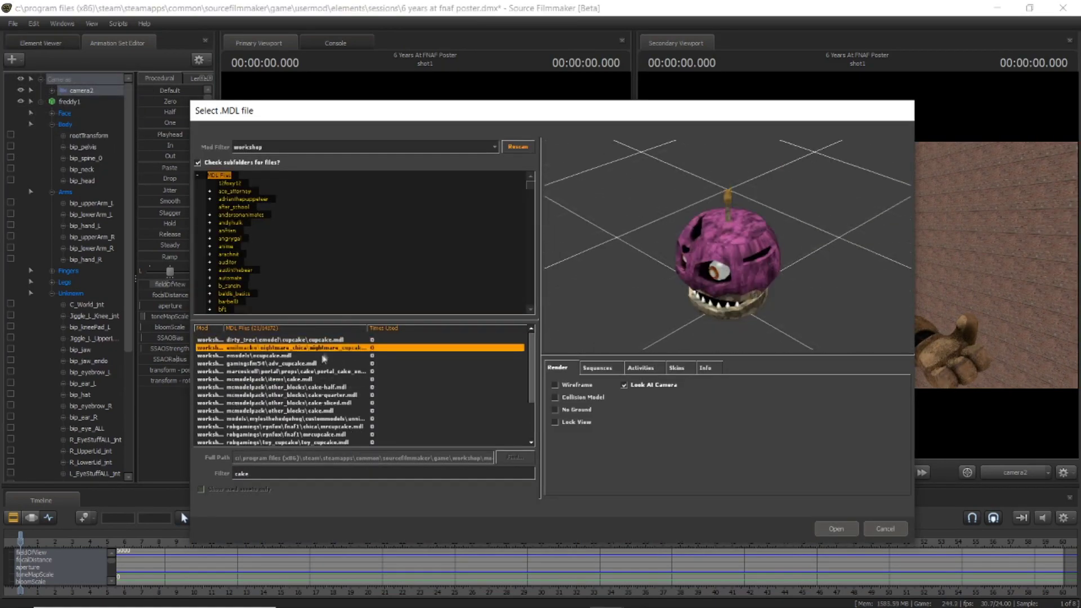
click(325, 364)
click(324, 371)
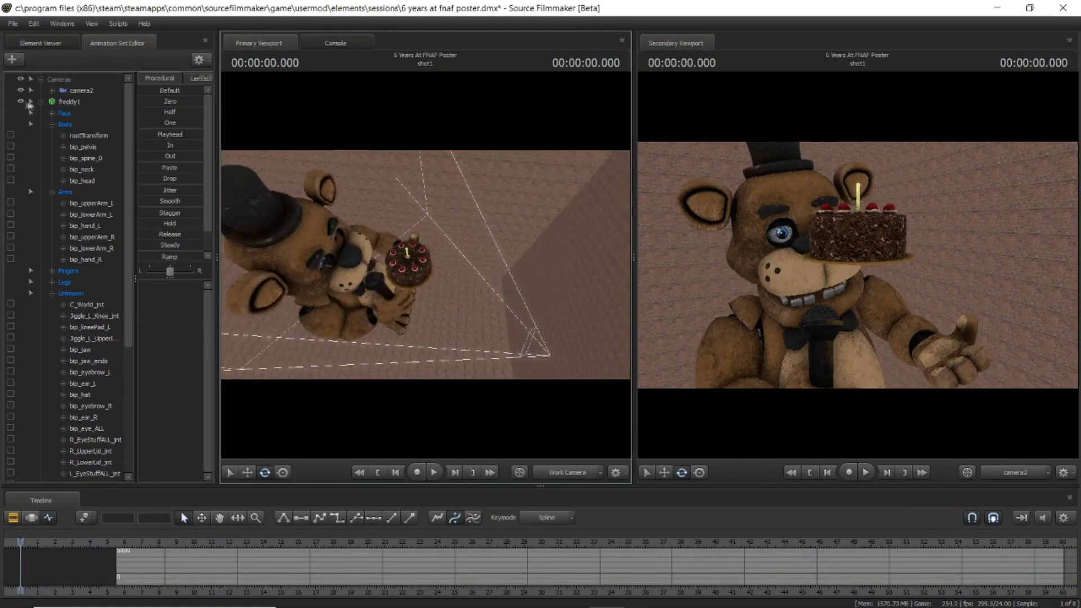
click(29, 103)
Take the candle off the cake, leaving only the cherry-topped cake
ctrl+click(407, 253)
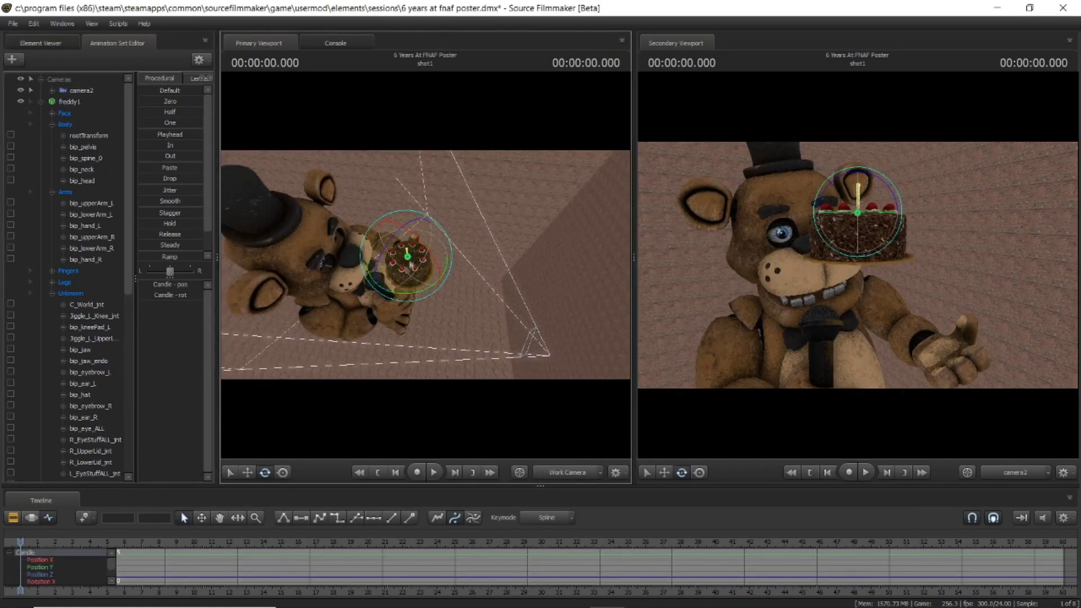
scroll(97, 330, down, 10)
right_click(92, 328)
mouse_move(138, 471)
mouse_move(212, 550)
click(255, 561)
drag(425, 264, 443, 288)
click(105, 475)
Shift the cake slightly and rescale it with a scale control on its root bone
key(w)
ctrl+click(451, 219)
click(52, 339)
click(76, 361)
mouse_move(490, 254)
mouse_down()
mouse_move(492, 290)
mouse_move(489, 249)
mouse_up()
drag(443, 220, 442, 212)
right_click(79, 362)
click(119, 403)
click(85, 372)
drag(145, 285, 150, 285)
Move and rotate the cake's root so the cake rests on Freddy's left hand, its top tilted toward the camera
mouse_move(425, 264)
mouse_down()
mouse_move(414, 253)
mouse_move(406, 265)
mouse_up()
click(93, 361)
mouse_move(380, 331)
mouse_down()
mouse_move(377, 357)
mouse_move(380, 331)
mouse_up()
click(264, 473)
drag(408, 274, 422, 304)
click(247, 474)
scroll(83, 187, up, 10)
click(264, 472)
drag(360, 284, 366, 295)
click(247, 472)
drag(425, 316, 389, 282)
mouse_move(384, 265)
mouse_down()
mouse_move(416, 260)
mouse_move(394, 276)
mouse_up()
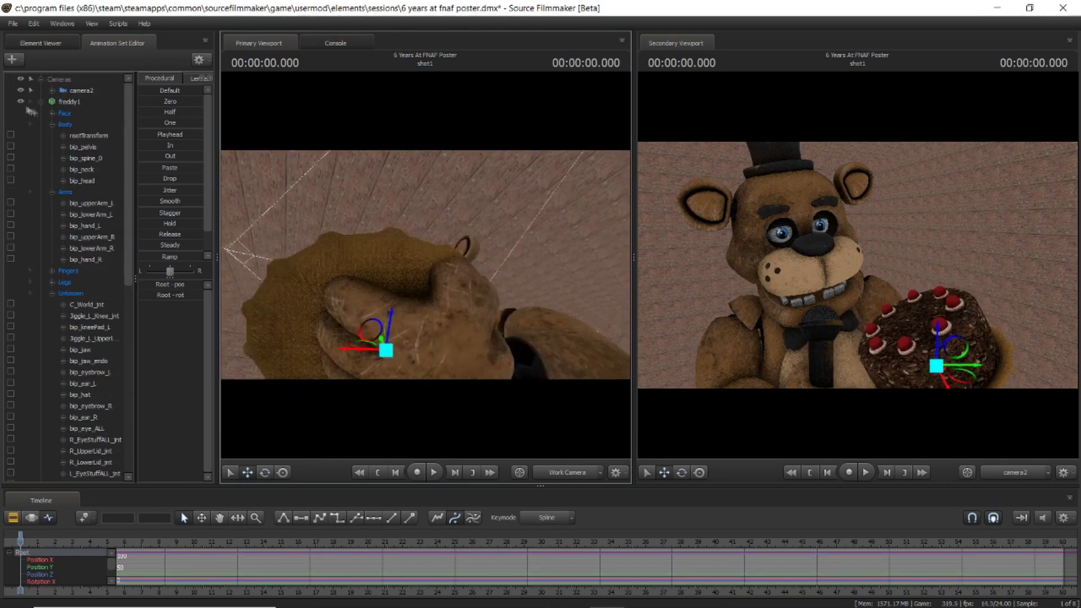
Make Freddy's bones selectable again and rotate his left-hand finger joints to hold the cake from underneath
scroll(87, 124, down, 10)
click(67, 339)
click(51, 350)
click(52, 463)
click(41, 451)
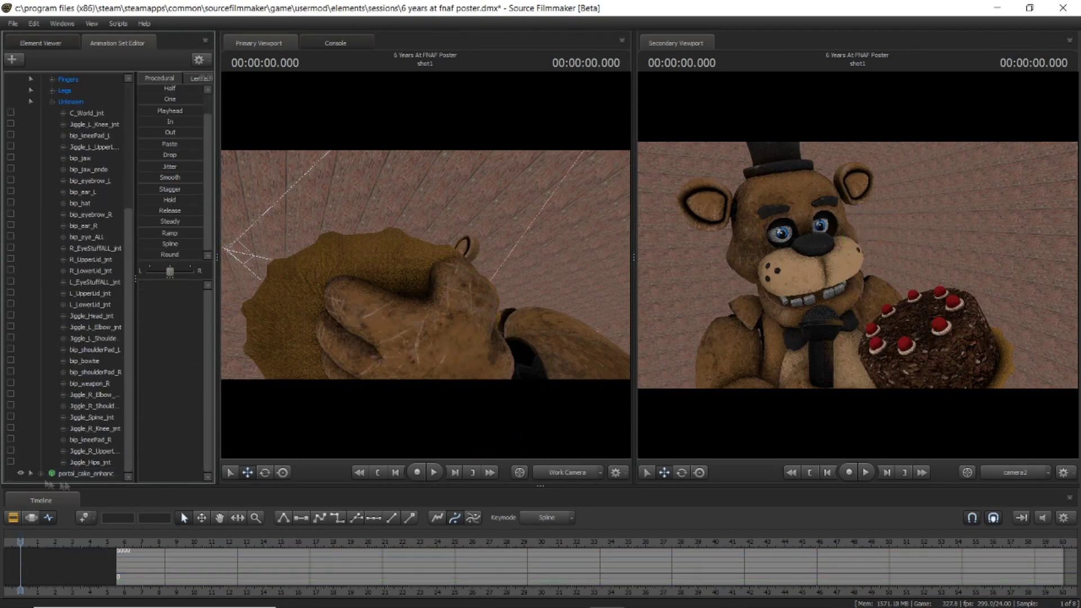
drag(434, 287, 468, 265)
ctrl+click(434, 238)
click(265, 473)
ctrl+click(394, 248)
ctrl+click(409, 282)
ctrl+click(430, 272)
ctrl+click(428, 265)
ctrl+click(386, 290)
ctrl+click(440, 277)
ctrl+click(414, 264)
click(572, 594)
click(631, 32)
click(52, 79)
click(102, 227)
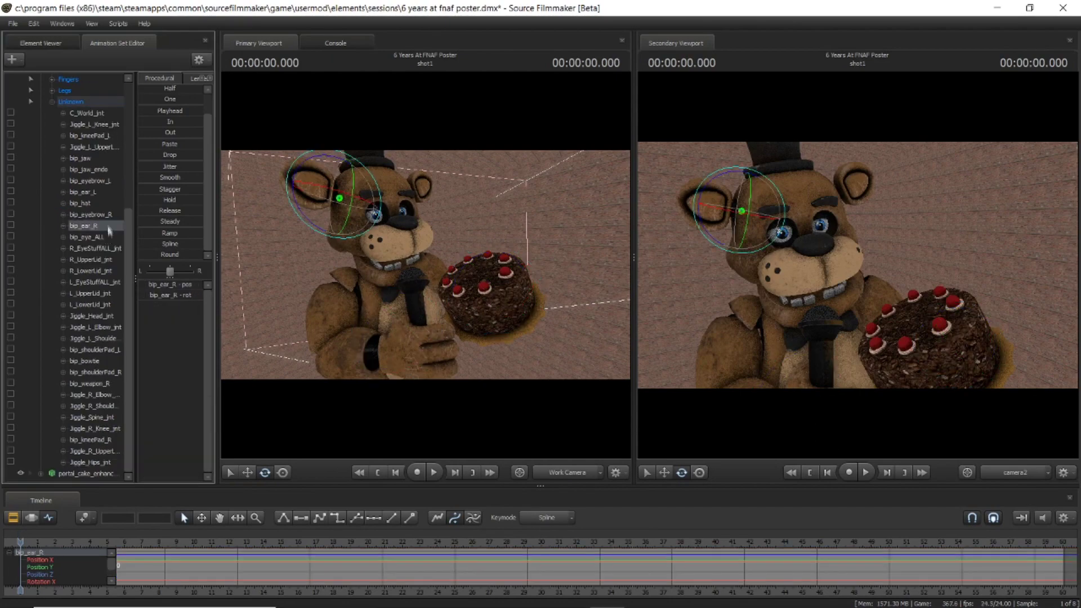
Enlarge the bone list and the camera2 view, and rotate both of Freddy's eyes slightly
drag(217, 264, 244, 265)
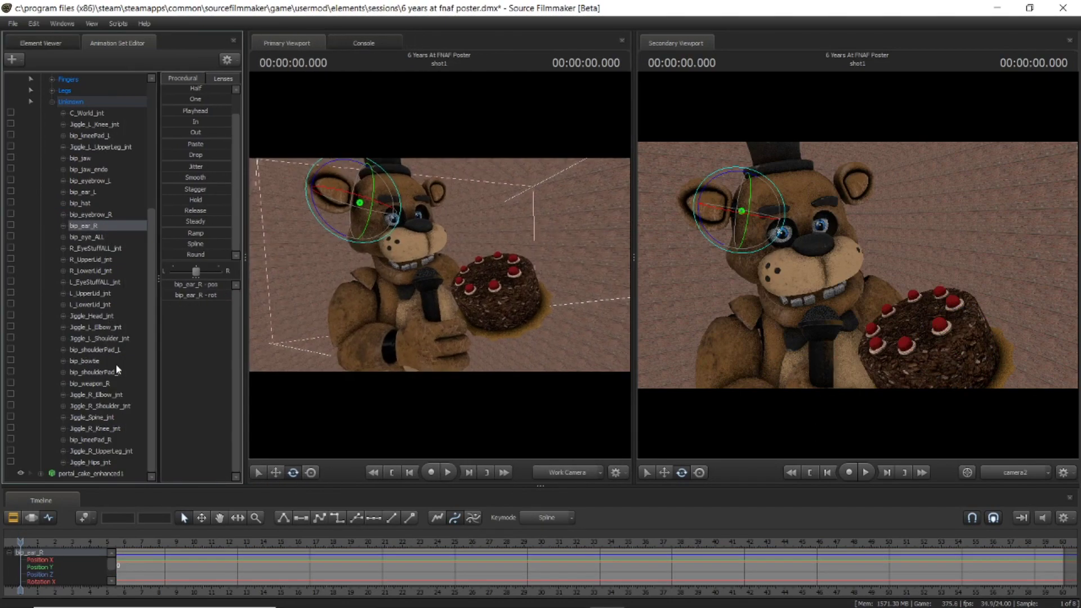
scroll(115, 367, up, 7)
click(98, 137)
ctrl+click(101, 147)
drag(634, 257, 431, 257)
drag(711, 202, 714, 195)
Widen the bone list and adjust Freddy's upper and lower eyelids on both eyes
drag(168, 259, 294, 259)
double_click(71, 158)
double_click(70, 169)
double_click(77, 115)
click(115, 338)
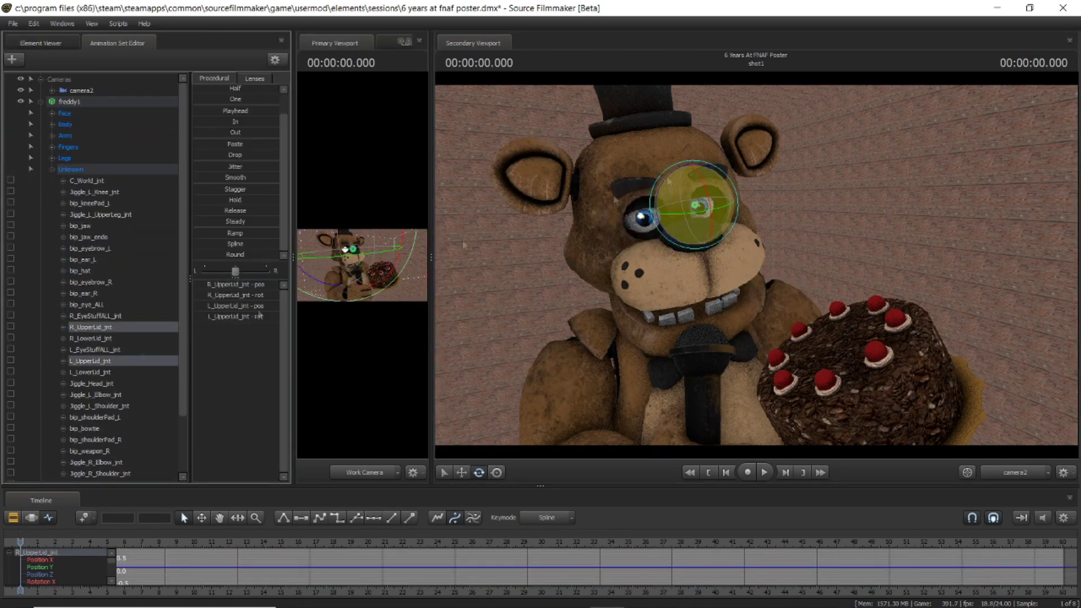
ctrl+click(93, 372)
Adjust Freddy's left and right eyebrows
click(90, 248)
ctrl+click(92, 282)
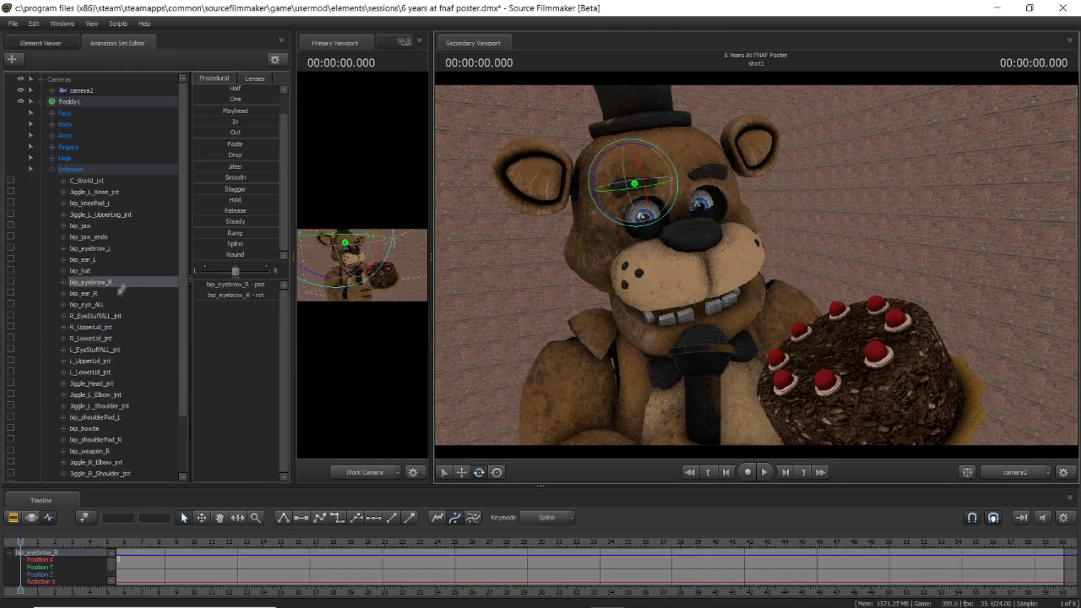
click(479, 472)
Rotate Freddy's right and left ears slightly
ctrl+click(590, 185)
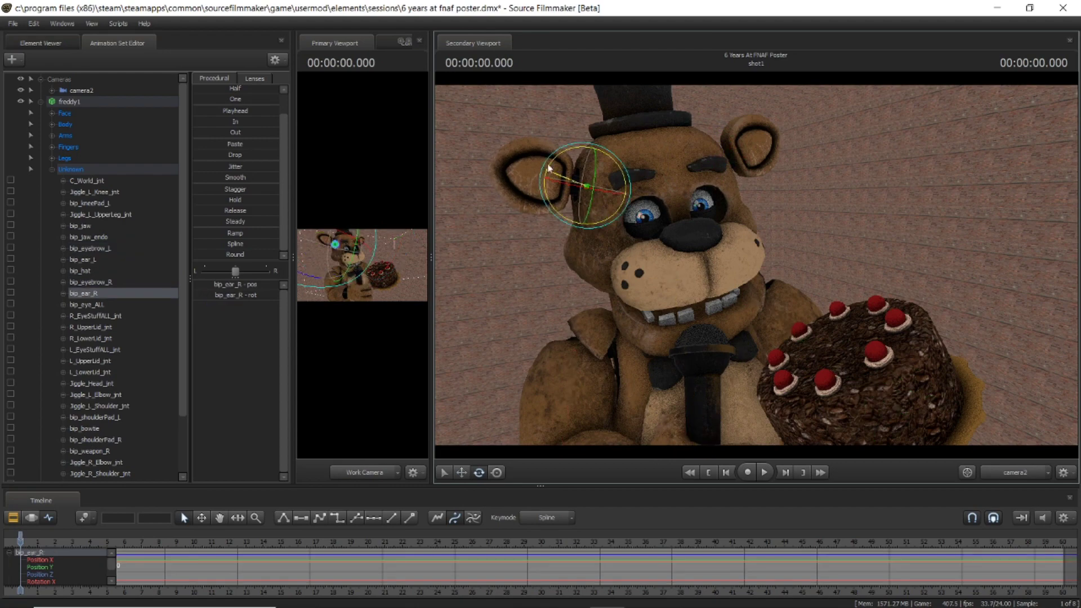
drag(549, 170, 553, 161)
ctrl+click(708, 165)
drag(751, 153, 746, 142)
Reframe camera2 on Freddy and the cake, and adjust Freddy's jaw
click(82, 91)
drag(746, 322, 760, 338)
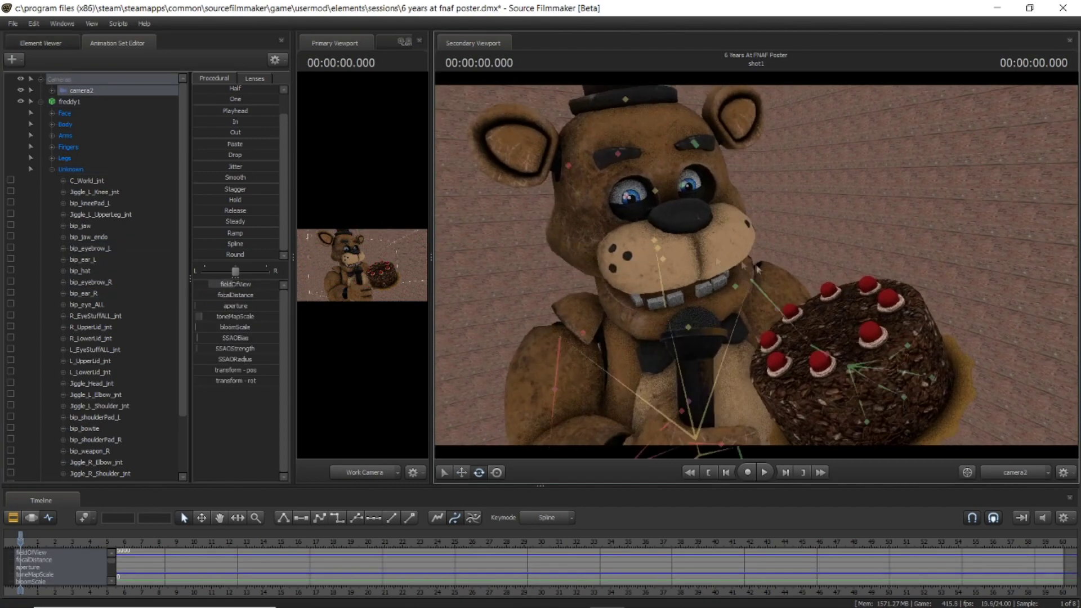
ctrl+click(653, 244)
ctrl+click(657, 245)
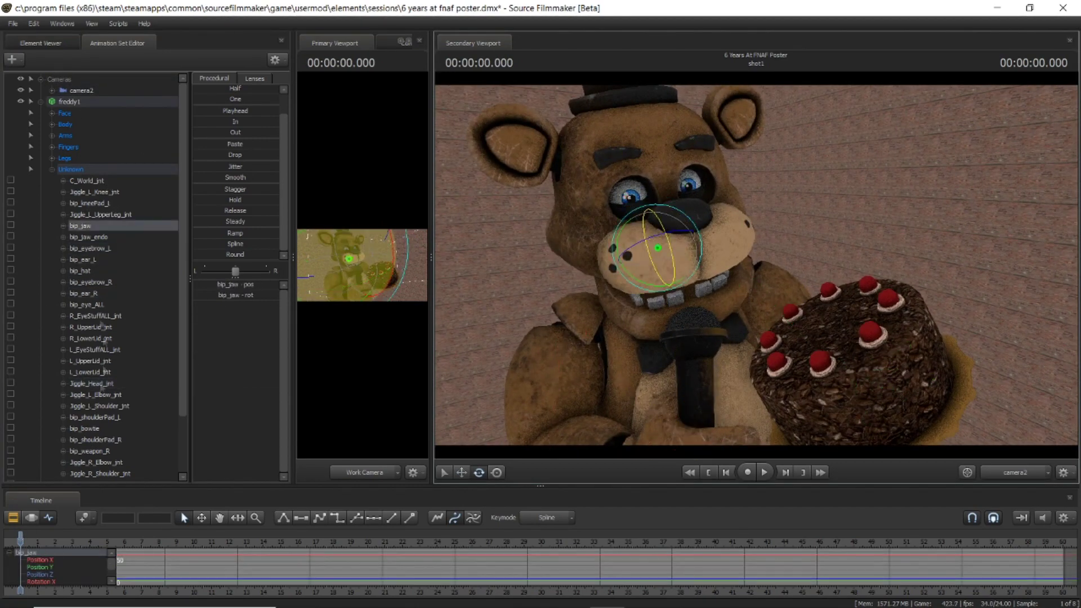
Readjust both of Freddy's eyes and collapse his bone groups
double_click(74, 114)
click(96, 136)
ctrl+click(96, 147)
double_click(70, 204)
double_click(76, 125)
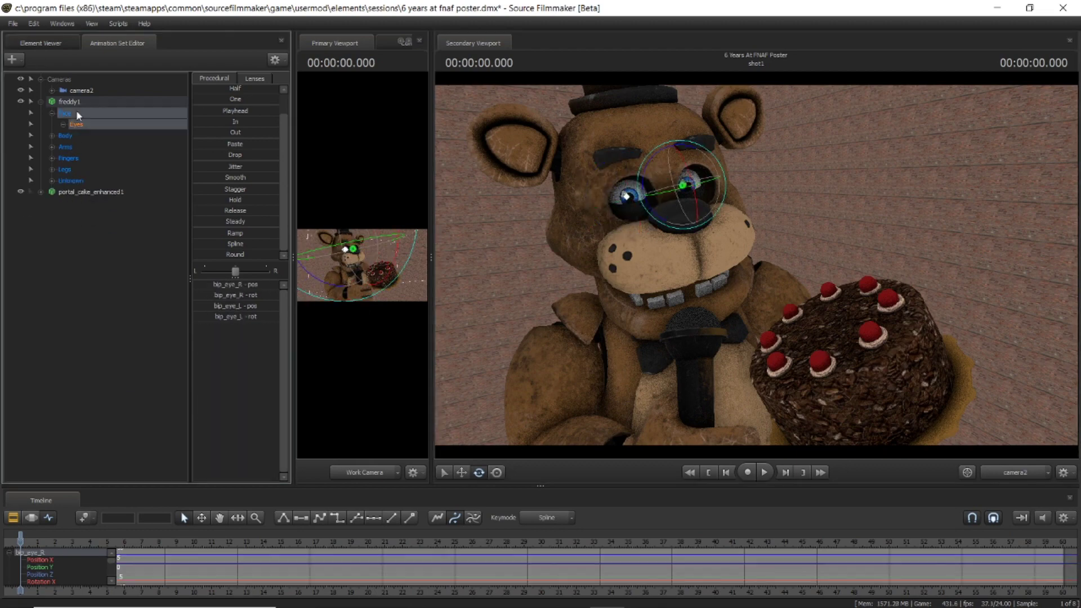
double_click(74, 113)
double_click(69, 102)
Search the workshop models in the model browser for "numbers" and clear the filter
click(12, 59)
click(88, 94)
text(numbers)
click(276, 473)
key(BackSpace)
key(BackSpace)
key(BackSpace)
key(BackSpace)
key(BackSpace)
key(BackSpace)
key(BackSpace)
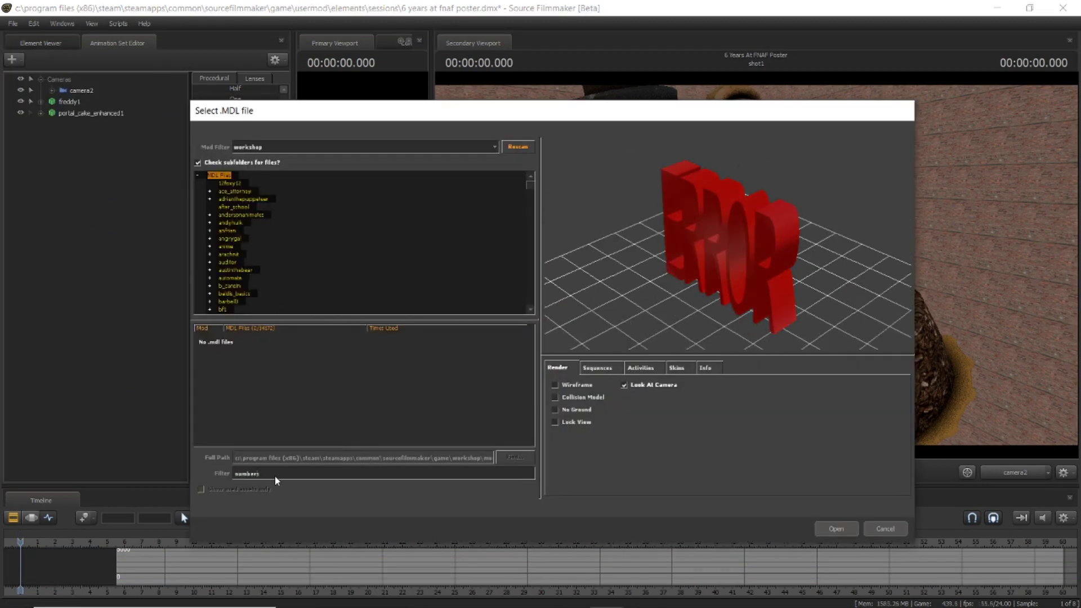
text(freddy)
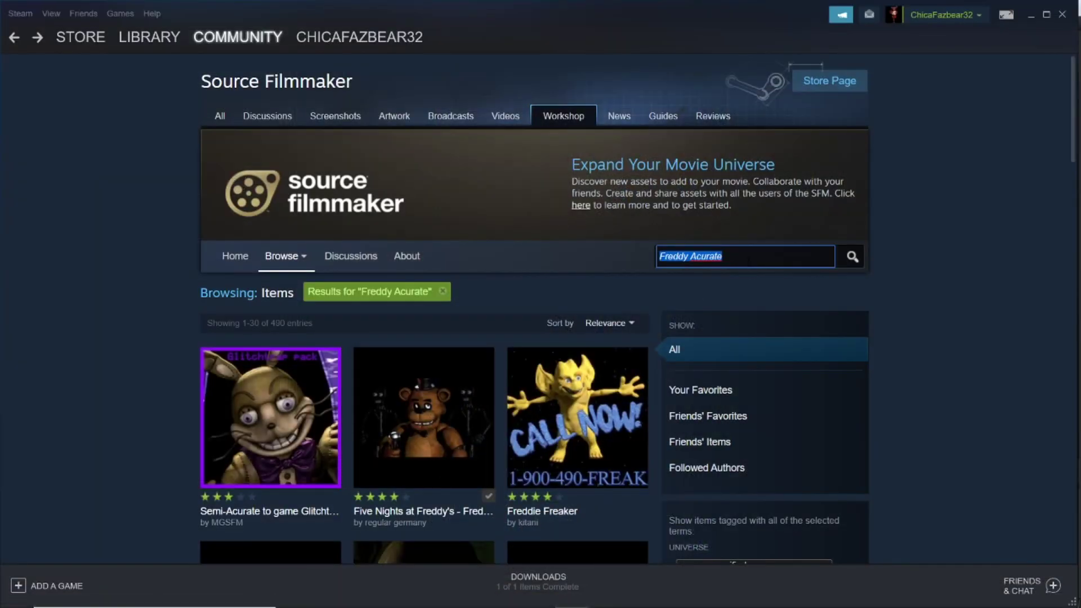
Switch to Steam, search the Source Filmmaker Workshop for "number" and open the first result
click(748, 261)
text(numb)
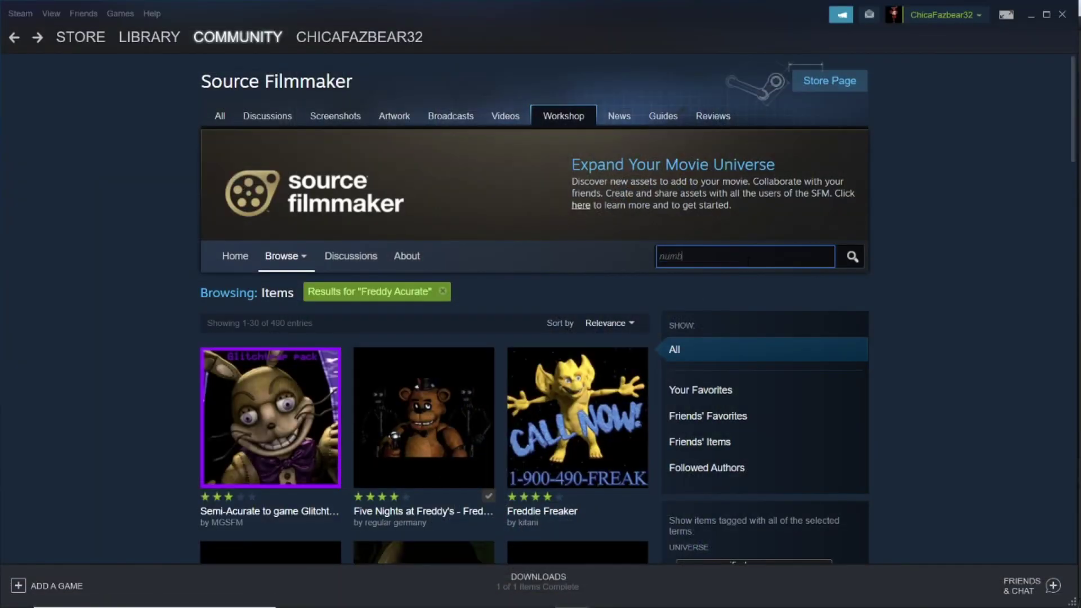
text(er)
key(Return)
click(267, 422)
click(629, 345)
click(841, 309)
Switch back to Source Filmmaker and add 6.mdl from the netherium folder with the name filter cleared
scroll(405, 366, down, 9)
scroll(404, 366, down, 10)
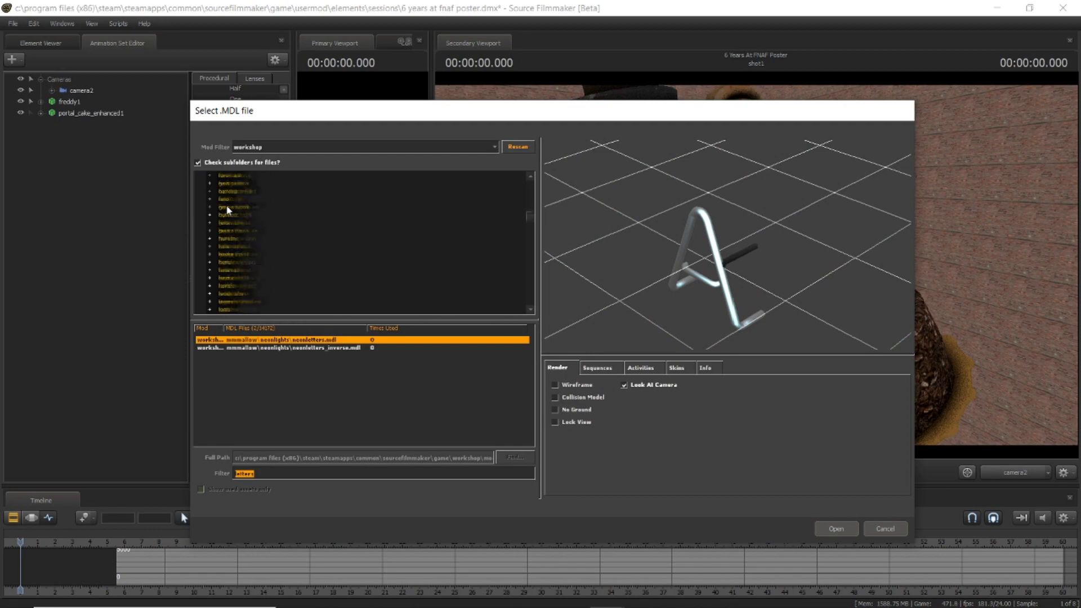
click(241, 271)
double_click(260, 476)
key(BackSpace)
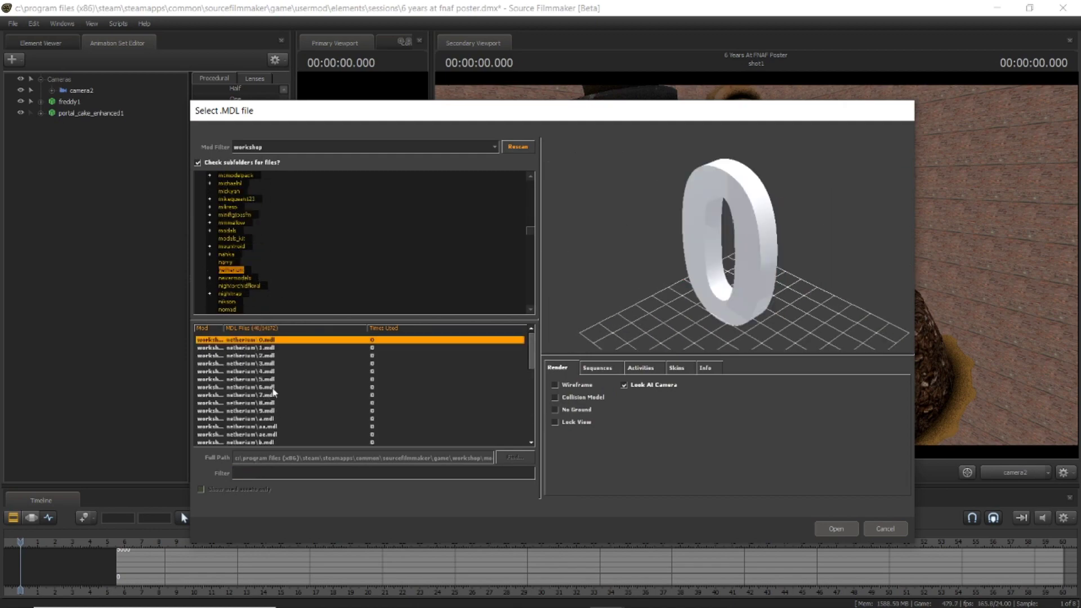
double_click(273, 388)
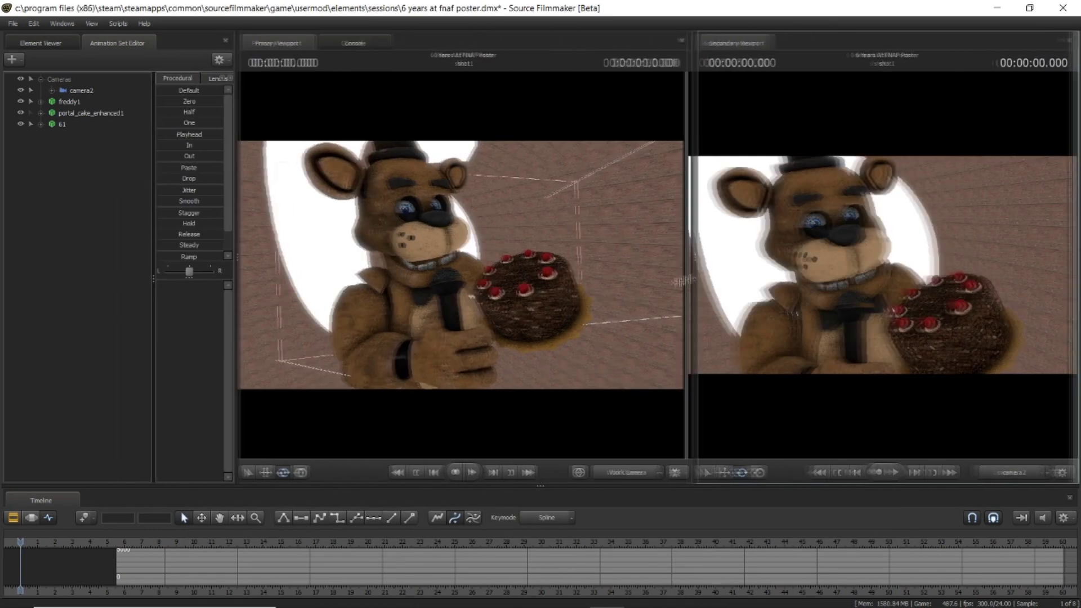
Make Freddy unselectable, scale the number 6 down and place it on top of the cake
click(31, 101)
ctrl+click(422, 306)
key(w)
drag(447, 314, 578, 206)
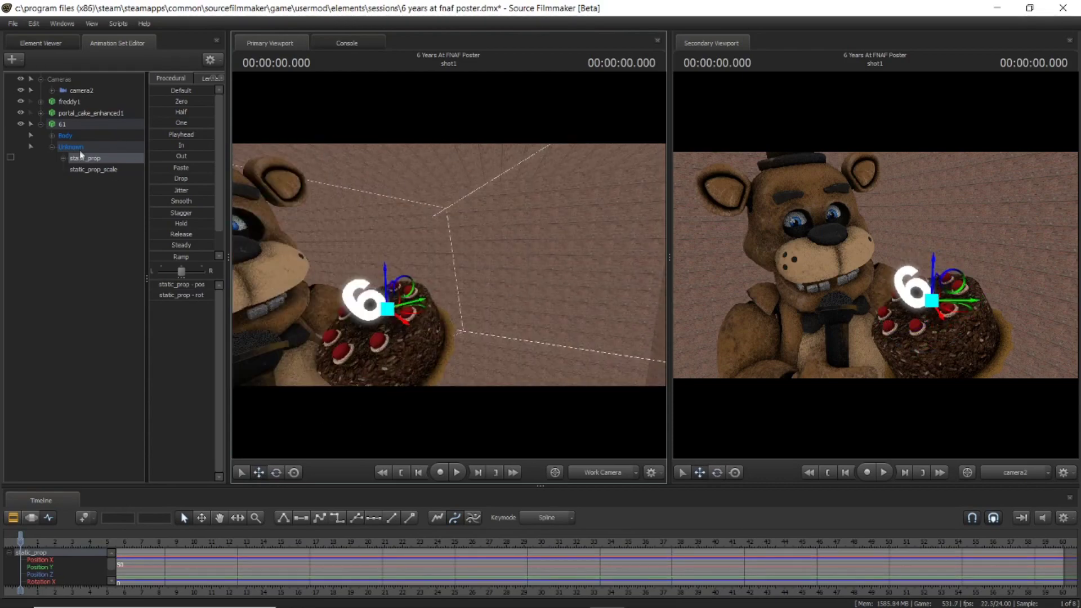
Add a first light and position it close to Freddy's right eye
right_click(466, 268)
click(507, 285)
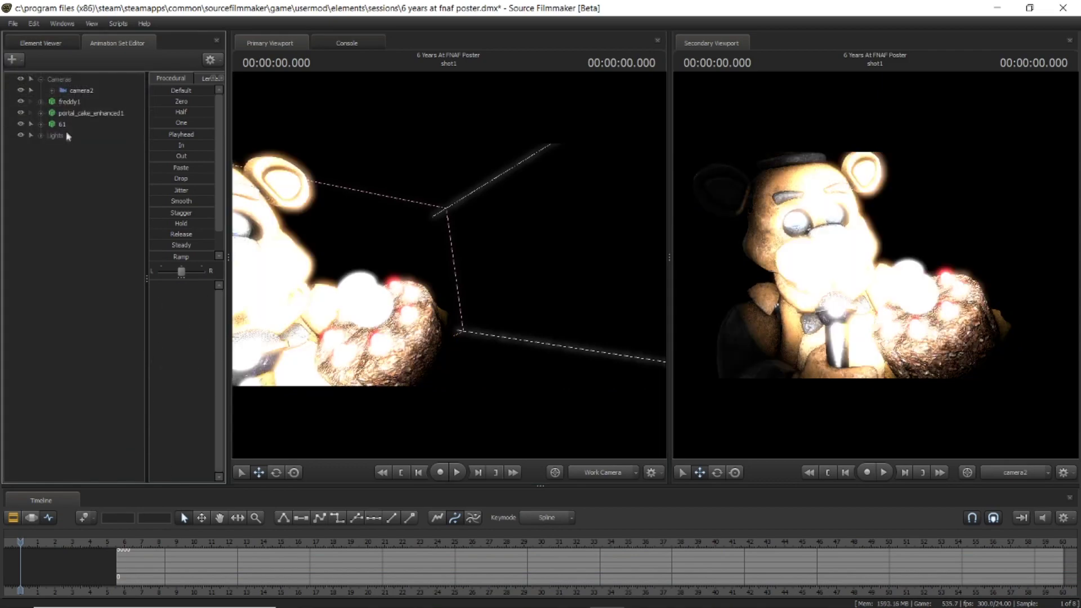
drag(498, 259, 524, 260)
Add a second light, look through it and position it to light Freddy's left eye
right_click(89, 155)
click(105, 169)
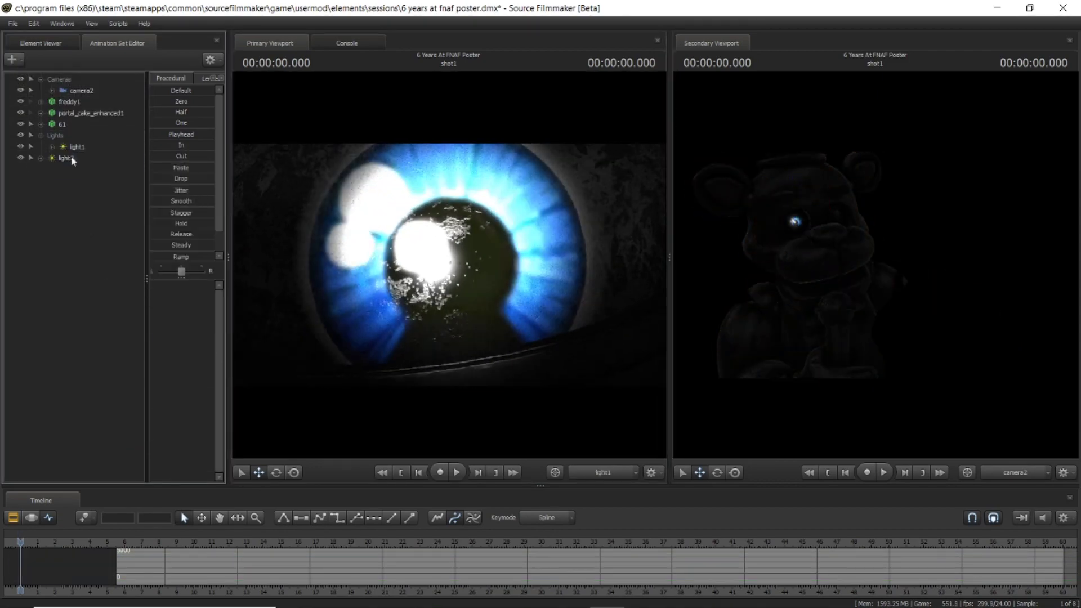
double_click(72, 159)
drag(85, 159, 439, 262)
key(d)
drag(439, 262, 420, 260)
key(w)
Add a third light shining on Freddy and the cake, grouped under Lights, and tint it pale green
right_click(78, 177)
click(99, 191)
drag(66, 158, 57, 136)
click(77, 158)
click(79, 169)
scroll(212, 436, down, 4)
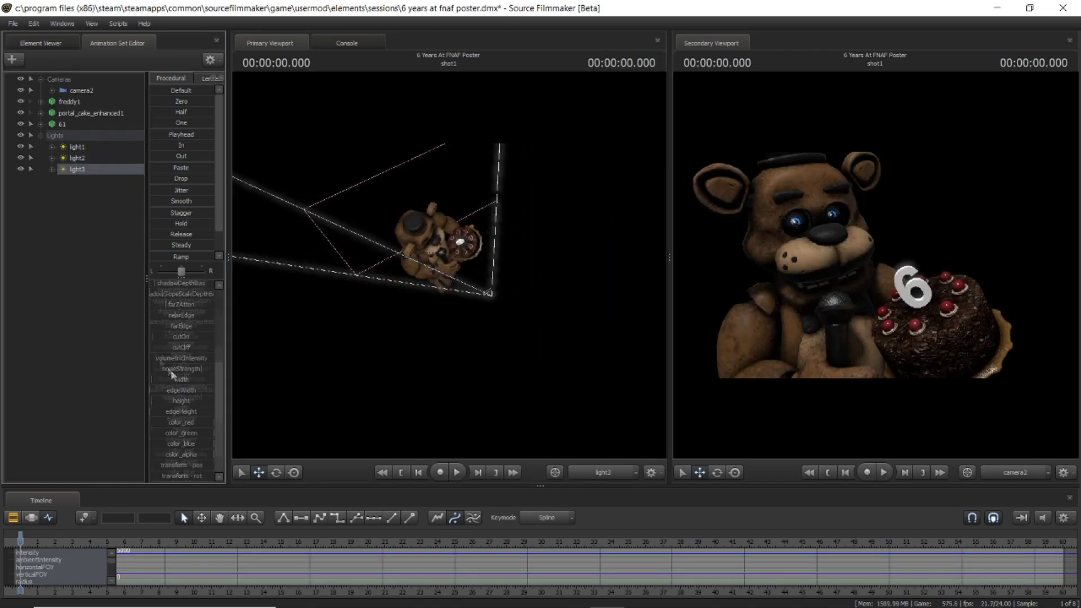
drag(213, 444, 185, 444)
Open the third light's properties in the Element Viewer and enable its volumetric option
right_click(90, 170)
mouse_move(140, 234)
click(228, 247)
click(122, 437)
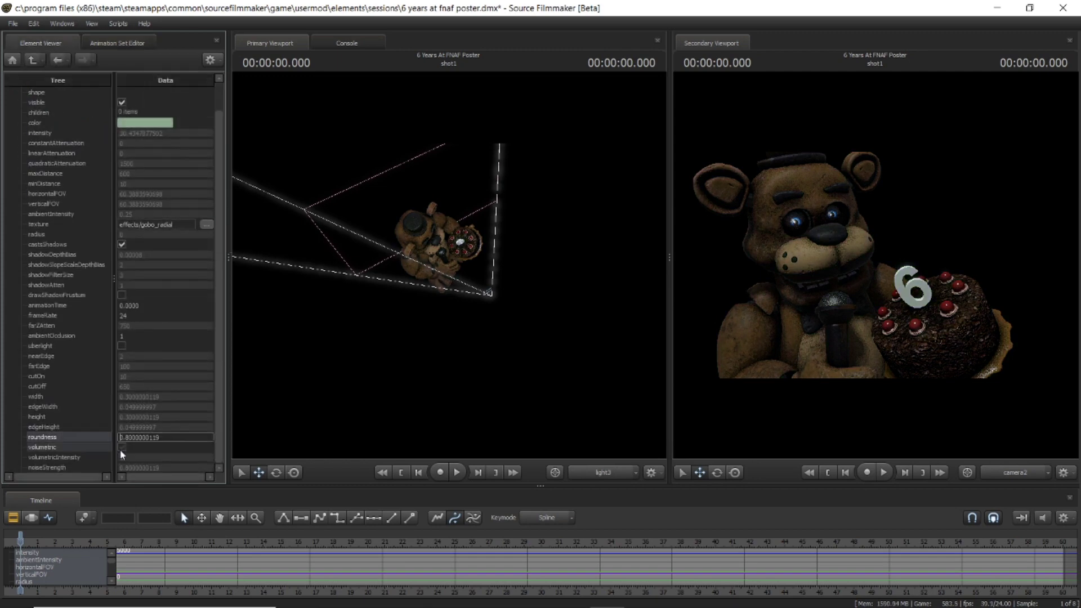
click(121, 448)
Return to the Animation Set Editor and add a fourth light
click(117, 44)
click(15, 61)
click(62, 85)
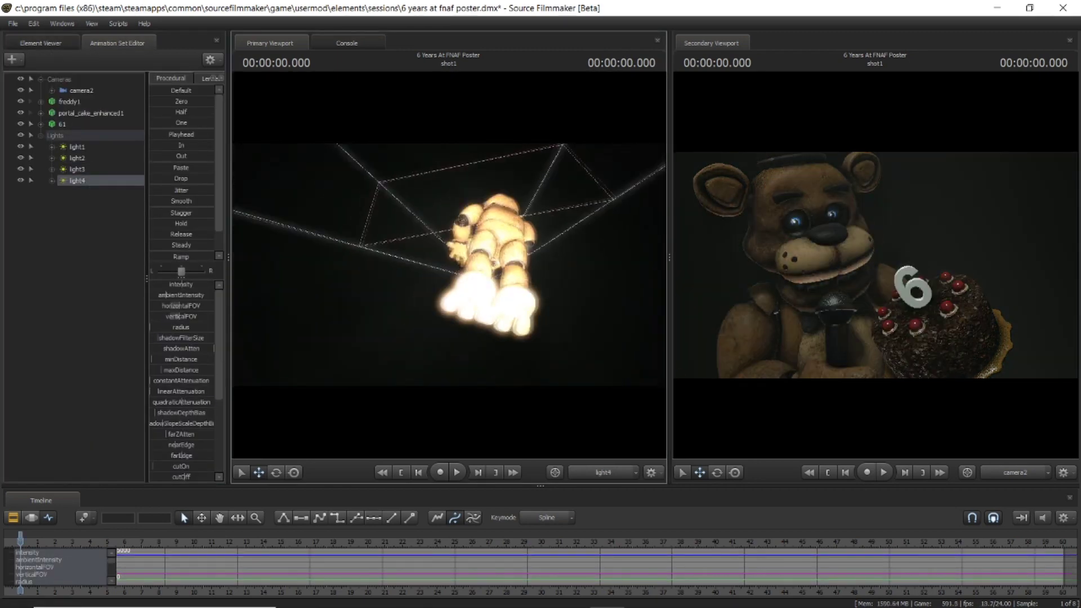
Raise the fourth light's intensity to about 761, enable its volumetric option in the Element Viewer and adjust its aim
drag(186, 284, 198, 284)
right_click(104, 181)
mouse_move(158, 246)
click(237, 257)
click(122, 448)
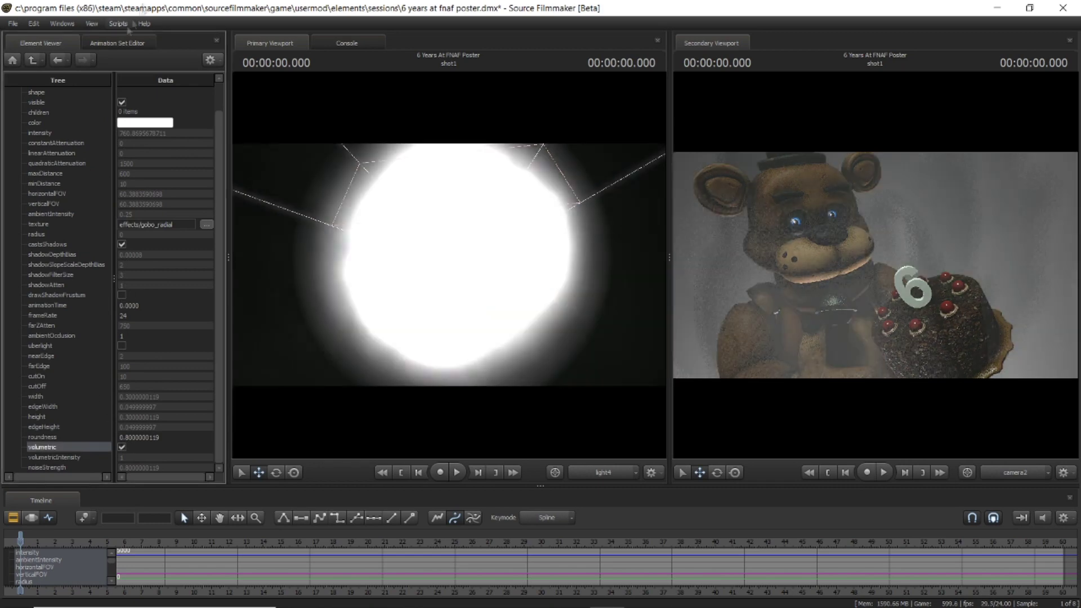
click(117, 43)
drag(428, 259, 422, 265)
Browse the gobo textures filtered by "light" for the fourth light, previewing the candidates one by one
right_click(94, 181)
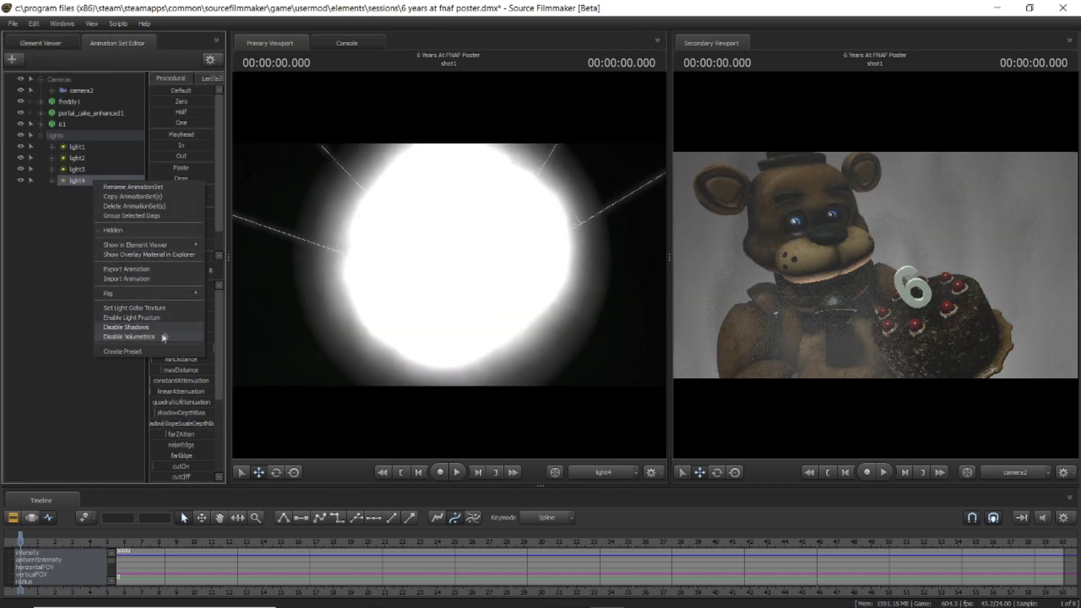
click(158, 308)
click(353, 314)
click(350, 322)
click(344, 330)
click(341, 338)
click(339, 346)
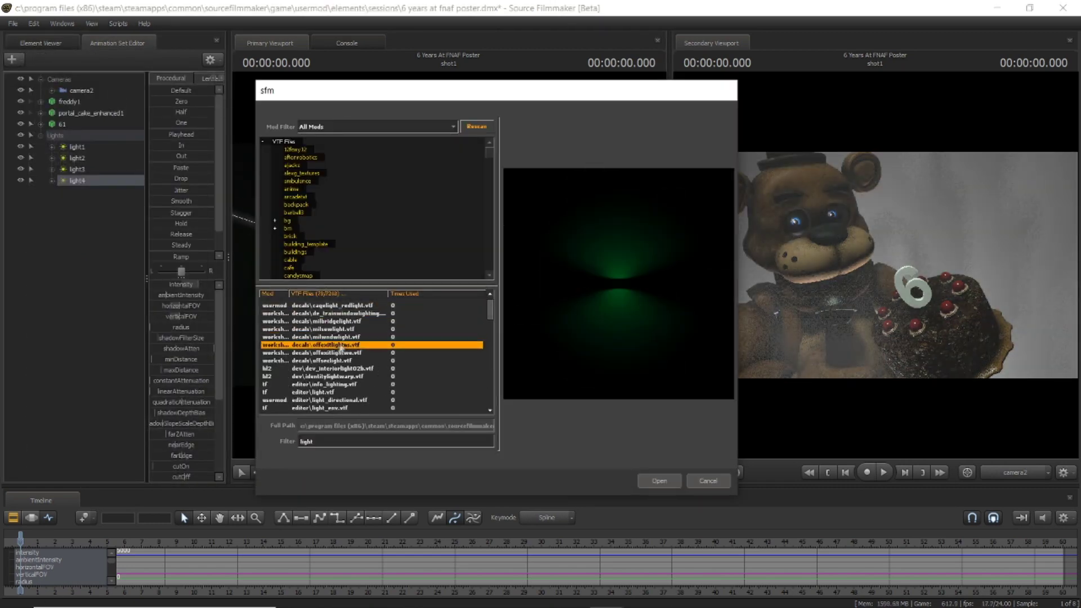
key(Down)
key(Down)
key(Down)
key(Down)
key(Down)
key(Down)
key(Down)
key(Down)
key(Down)
key(Down)
key(Down)
key(Down)
key(Down)
key(Down)
key(Down)
key(Down)
key(Down)
key(Down)
key(Down)
key(Down)
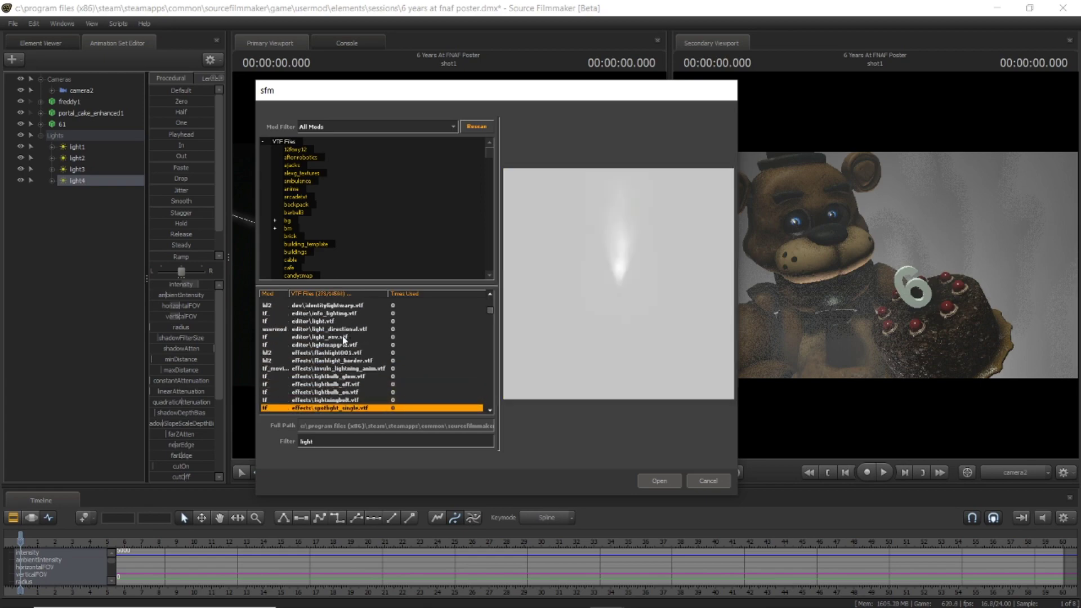
key(Down)
key(Down)
key(Down)
key(Down)
key(Down)
key(Down)
key(Down)
key(Down)
key(Down)
key(Down)
key(Down)
key(Down)
key(Down)
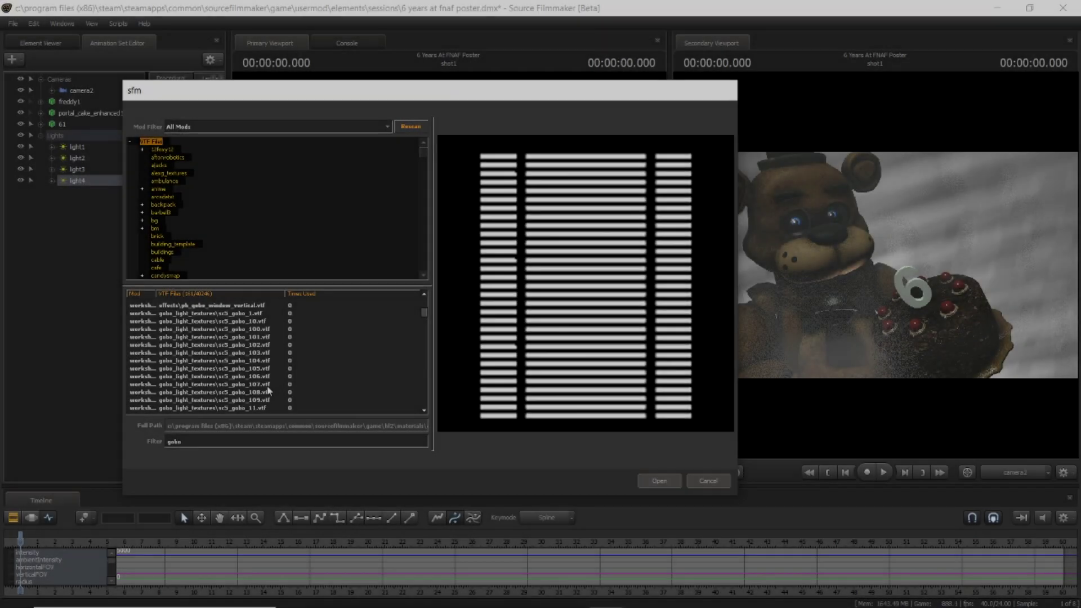
Filter the textures by "gobo" and apply sc5_gobo_115.vtf from gobo_light_textures to the fourth light
scroll(269, 387, down, 4)
click(267, 376)
double_click(267, 387)
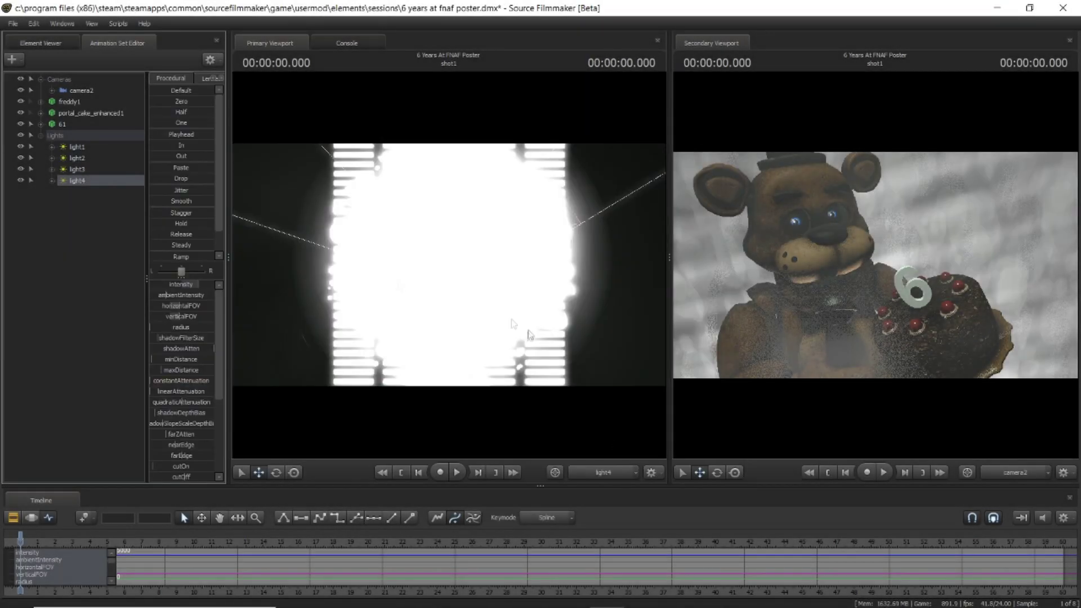
Tint the fourth light blue by lowering its red and green, and turn off its volumetric option in the Element Viewer
drag(203, 424, 164, 424)
drag(203, 434, 179, 433)
right_click(99, 182)
mouse_move(197, 249)
click(231, 258)
scroll(145, 388, down, 3)
click(118, 43)
click(41, 43)
click(122, 447)
click(118, 42)
Re-aim the fourth light slightly and turn its volumetric option back on in the Element Viewer
drag(449, 270, 449, 256)
right_click(98, 181)
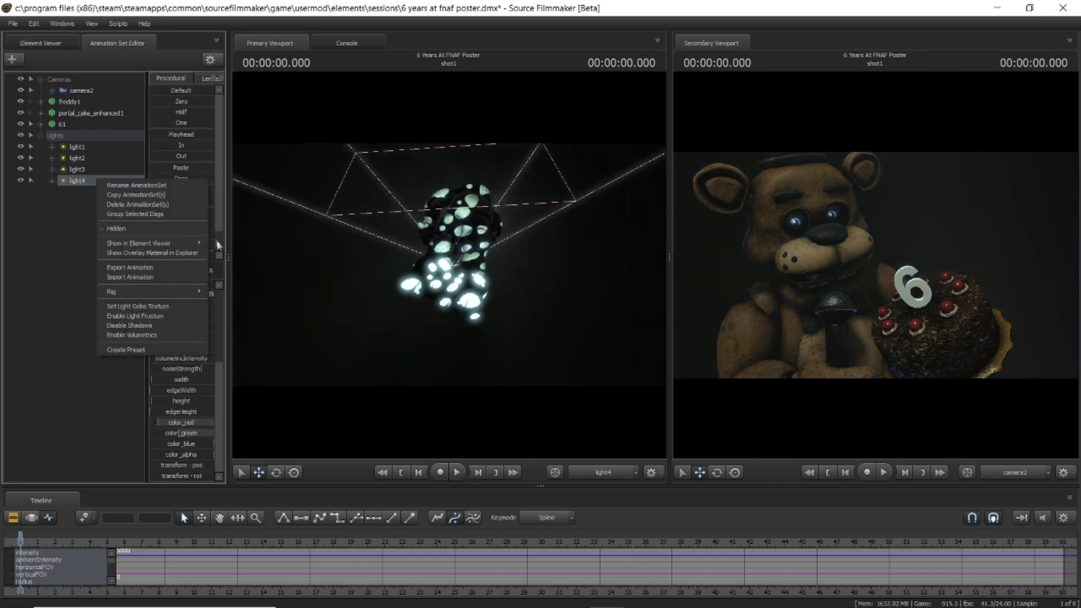
mouse_move(198, 243)
click(231, 257)
click(125, 43)
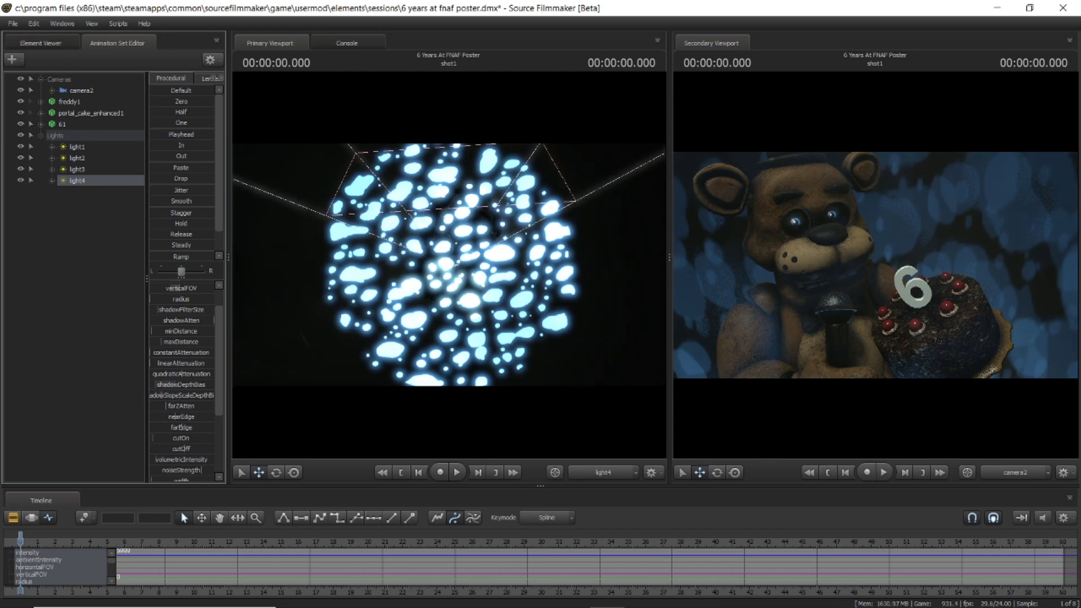
Lower the fourth light's intensity to about 244 and raise its volumetric intensity to 10 for a stronger blue spotted backdrop
scroll(188, 371, up, 1)
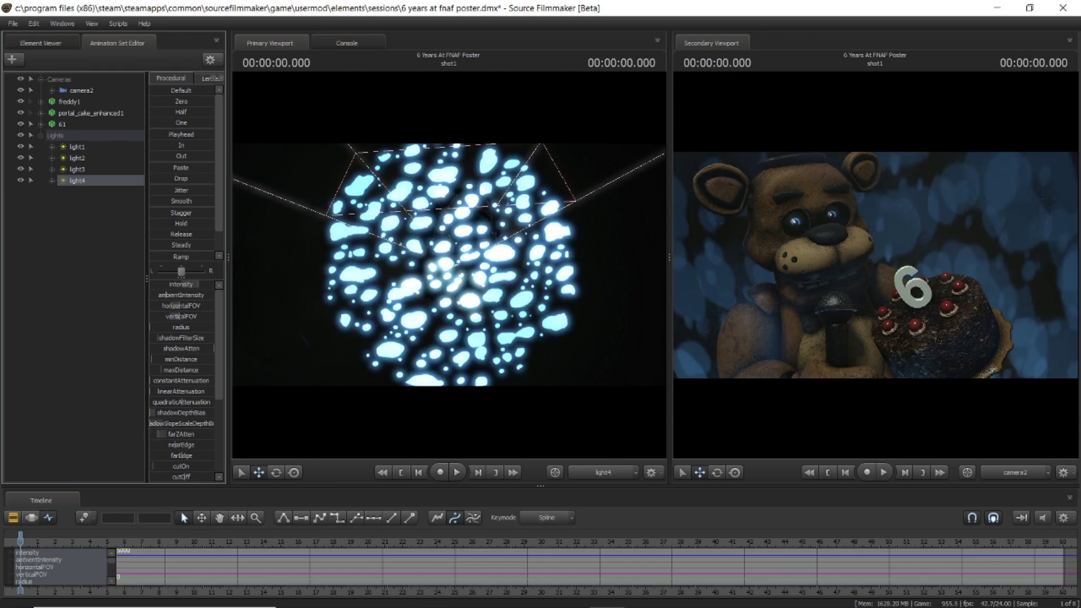
mouse_move(191, 431)
mouse_down()
mouse_move(150, 431)
mouse_move(194, 421)
mouse_up()
drag(198, 286, 166, 286)
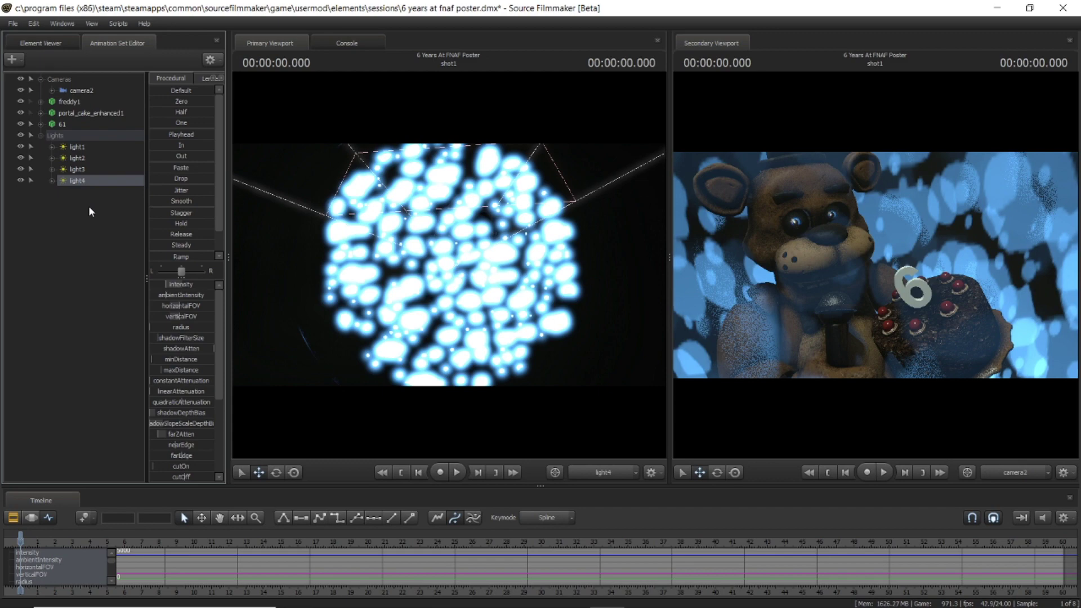
Select the third light and apply a gobo texture from the effects folder to it
click(102, 171)
right_click(103, 169)
click(132, 256)
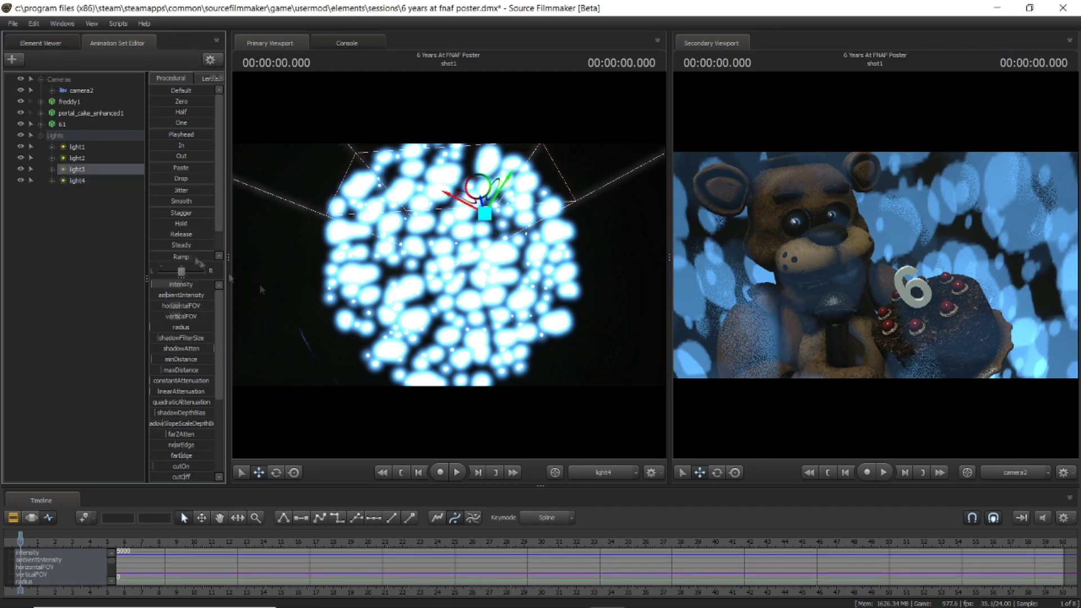
click(268, 314)
click(266, 322)
click(225, 344)
click(659, 480)
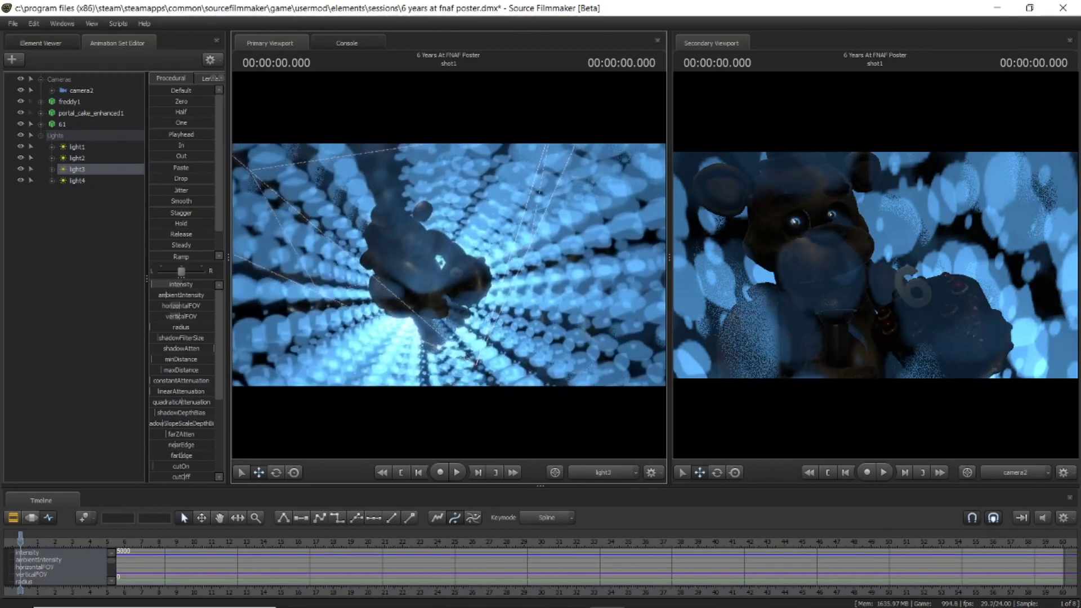
Raise the third light's intensity and give it a warm reddish tint on Freddy's face
scroll(200, 425, down, 4)
drag(194, 285, 204, 285)
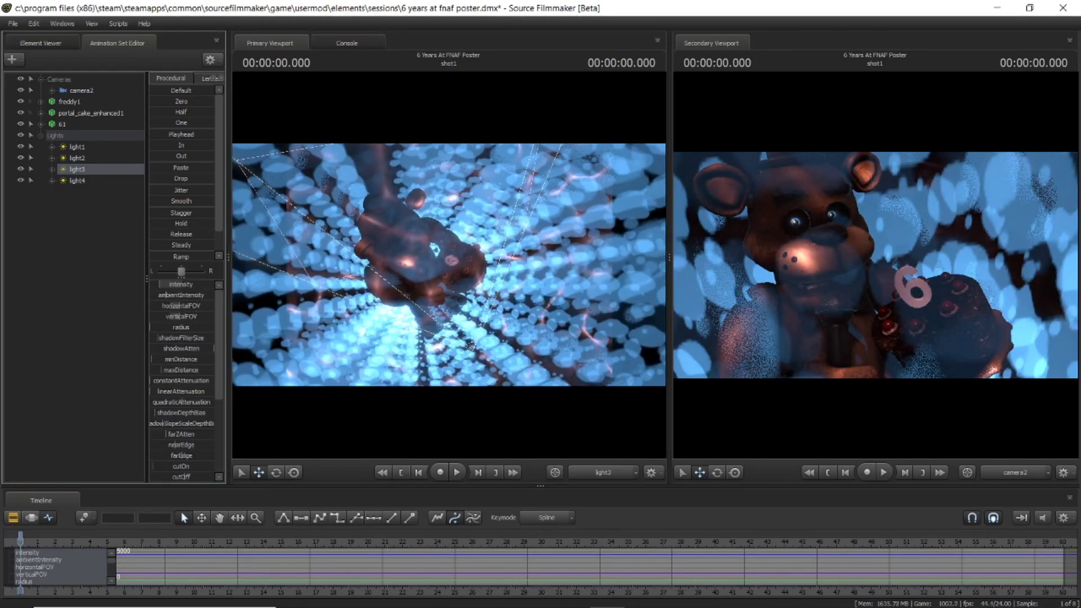
Add a fifth light and look through it in the Primary Viewport
click(14, 60)
click(66, 92)
drag(78, 192, 439, 265)
Review the fourth light's properties in the Element Viewer and return to the Animation Set Editor
right_click(85, 181)
click(219, 252)
scroll(107, 93, down, 3)
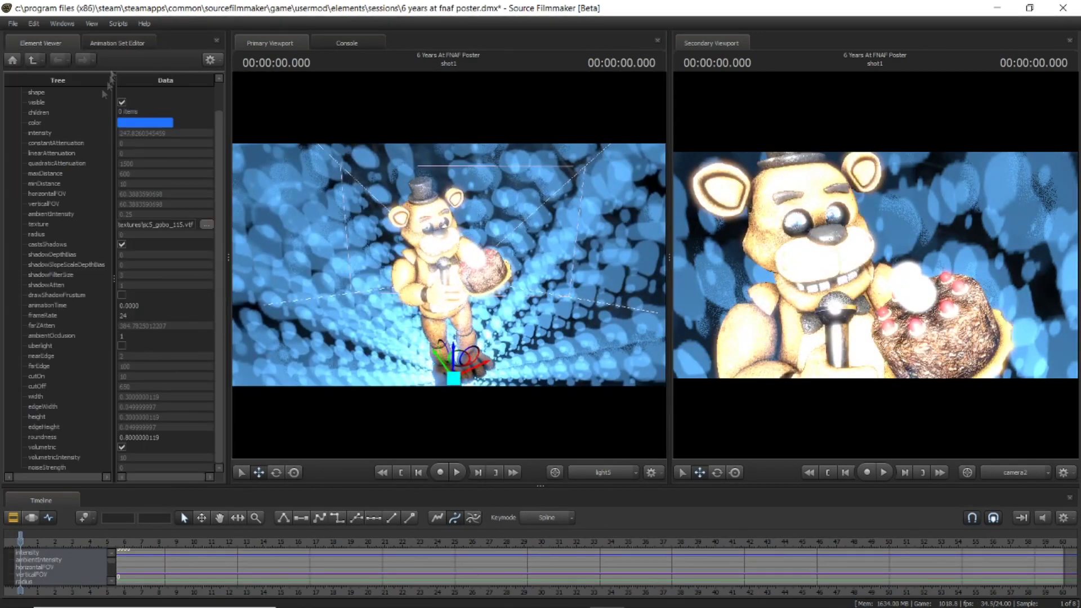
click(117, 43)
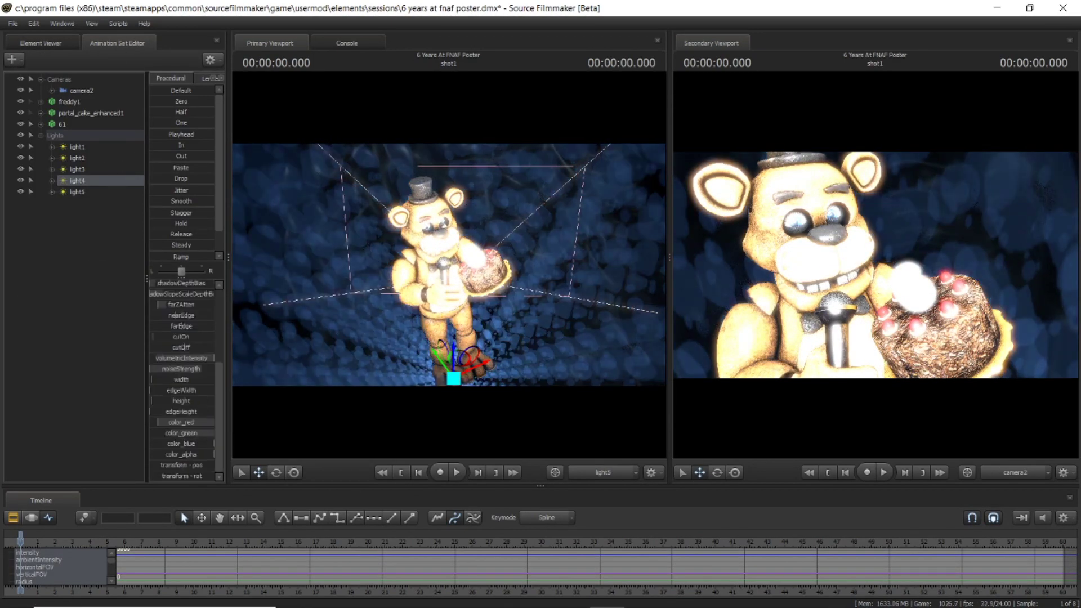
Select the fifth light, position it to shine on Freddy and the cake, and reduce its brightness
click(100, 191)
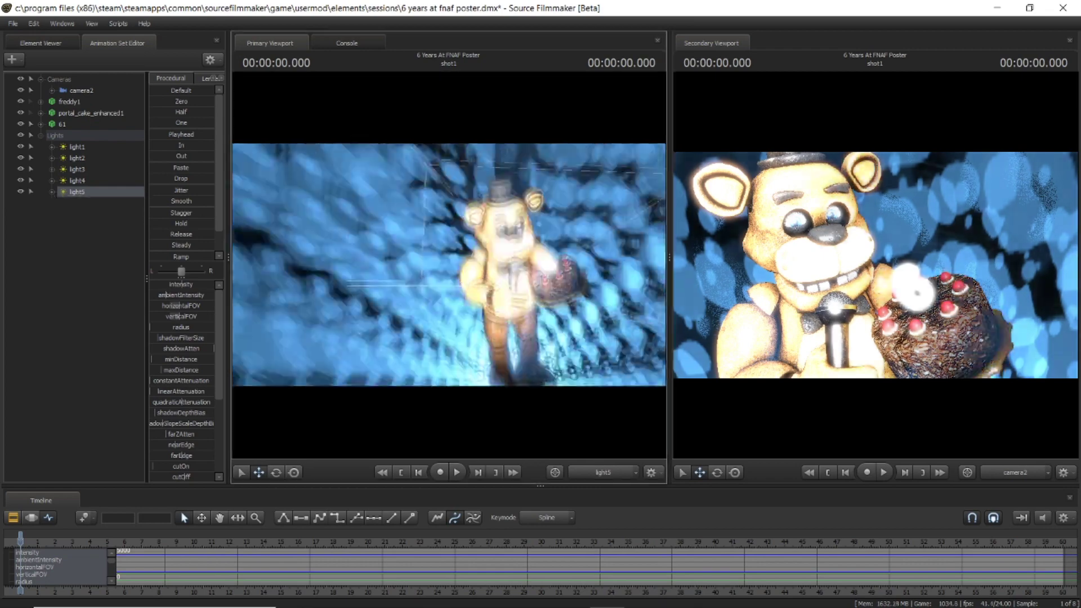
scroll(181, 383, down, 3)
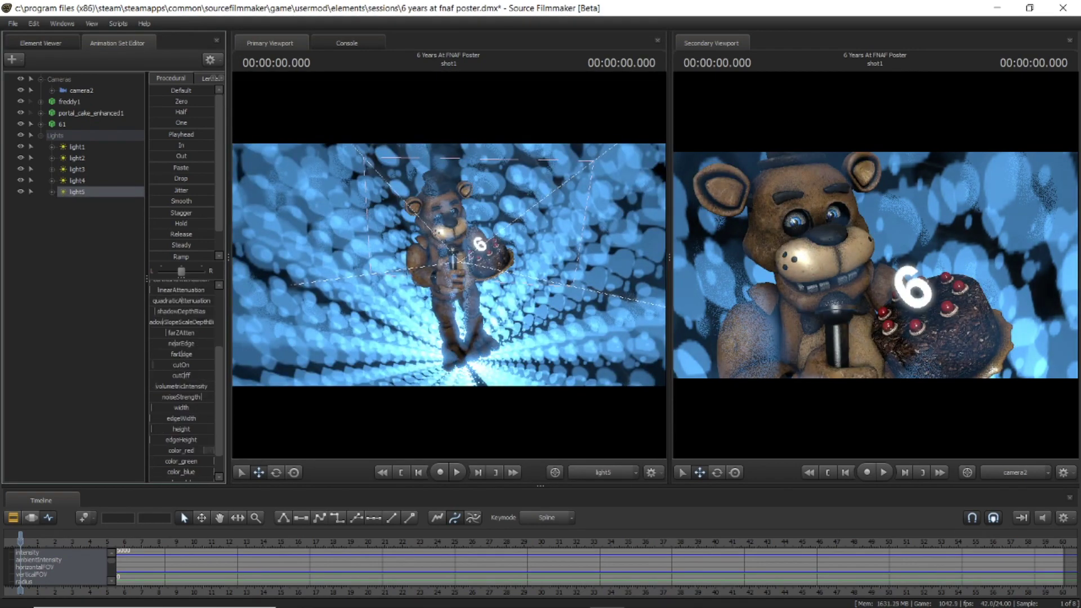
scroll(168, 297, up, 3)
Collapse the Lights group, adjust camera2's focal distance and check the shot in the Clip Editor
double_click(83, 135)
click(85, 91)
drag(182, 295, 178, 295)
key(F2)
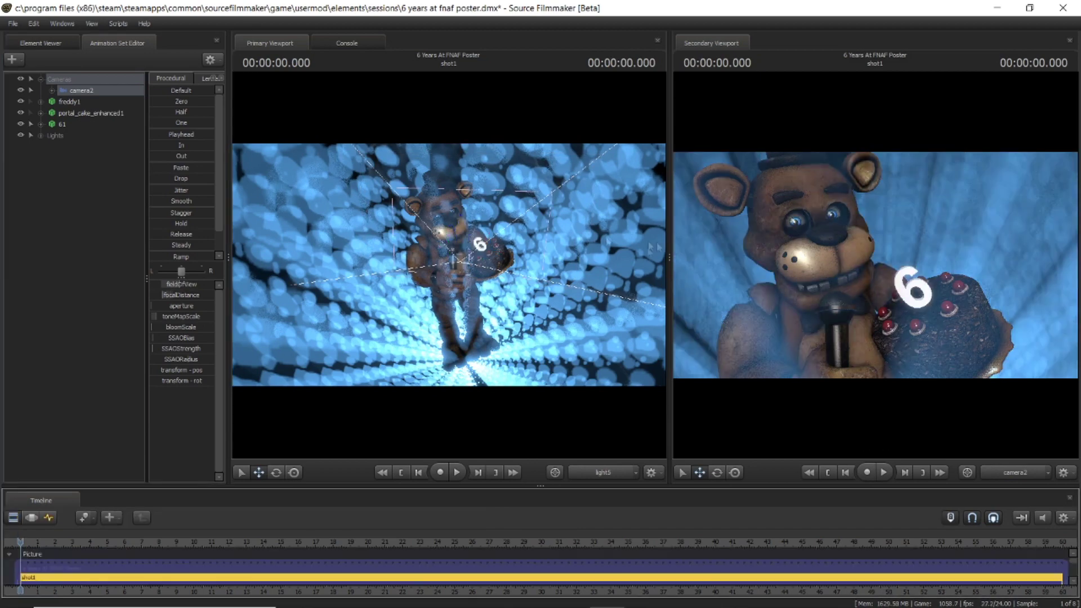
Enlarge the Secondary Viewport, widen the Animation Set Editor and return to the Graph Editor
drag(670, 248, 463, 257)
drag(157, 266, 308, 276)
click(49, 517)
Adjust camera2's SSAO bias, strength and radius, and enlarge the Secondary Viewport further to check the shot
drag(229, 295, 229, 295)
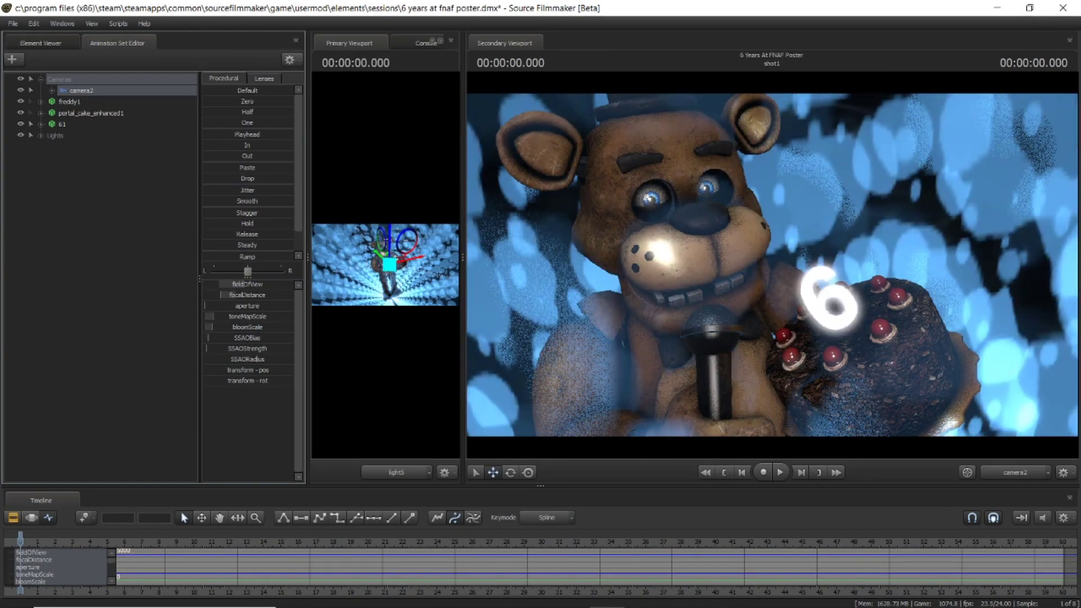
key(F3)
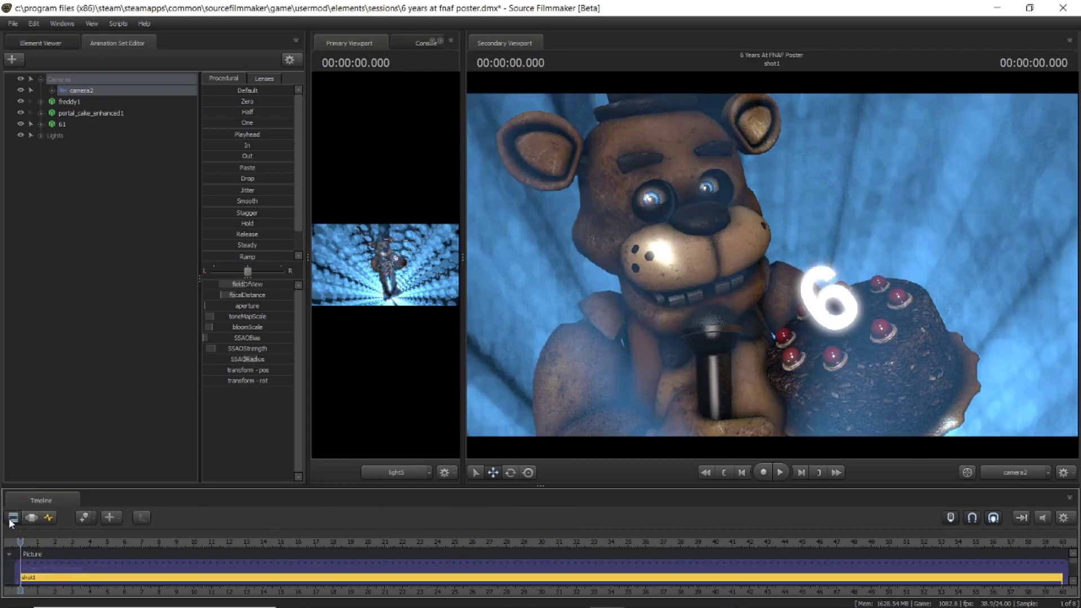
drag(465, 255, 386, 294)
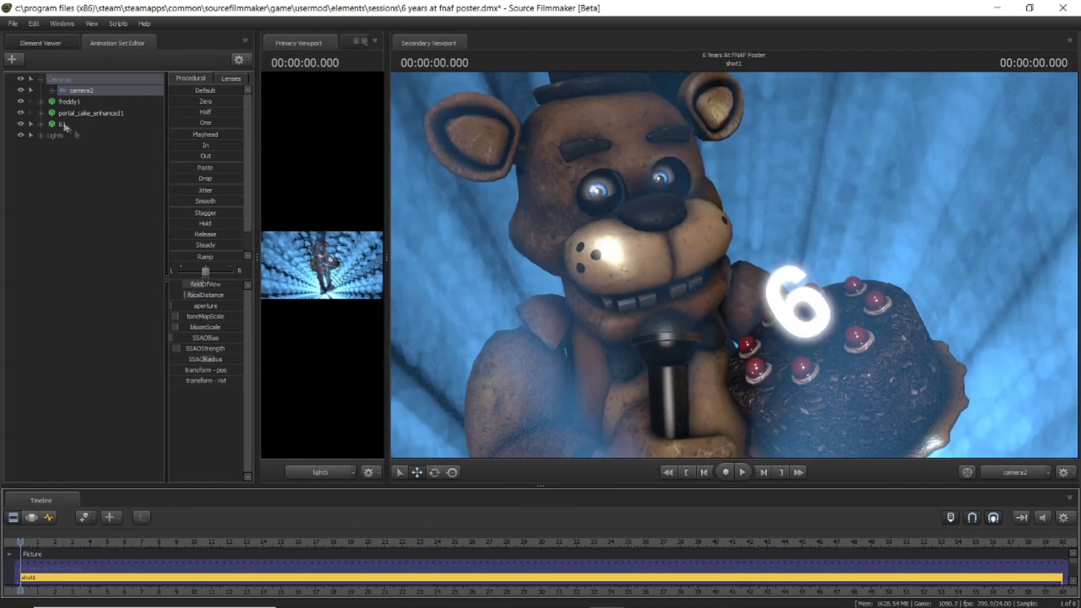
Select the fifth light, browse the textures filtered by "gobo" and apply a spotted gobo pattern to it
double_click(55, 135)
click(78, 192)
right_click(98, 192)
click(147, 317)
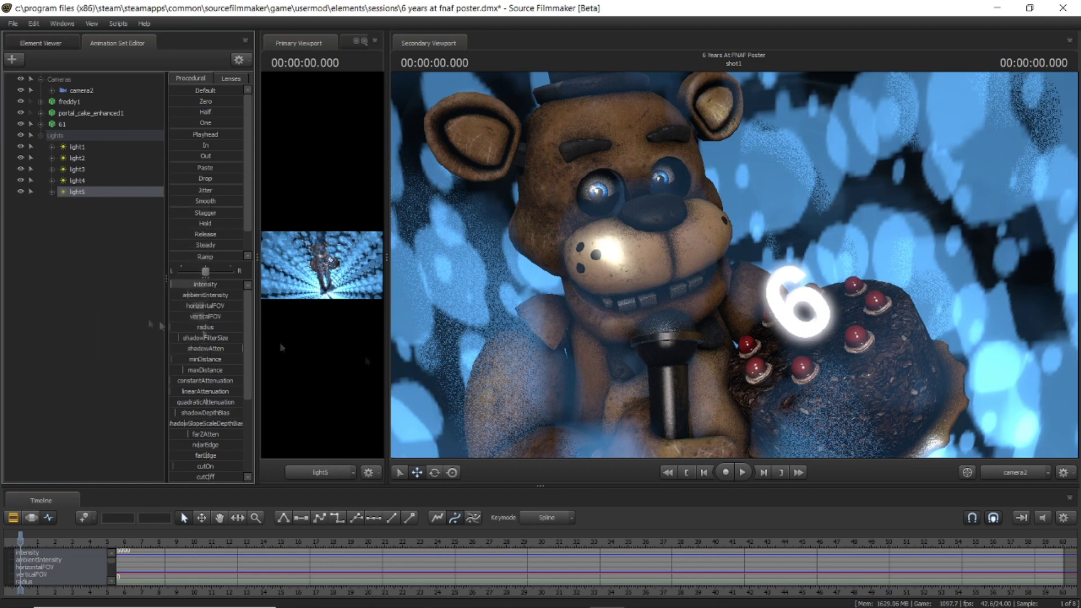
click(224, 322)
click(220, 337)
click(225, 368)
click(227, 378)
key(Down)
key(Down)
key(Down)
key(Down)
key(Down)
key(Down)
key(Down)
key(Down)
key(Down)
key(Down)
key(Down)
key(Down)
key(Down)
key(Down)
key(Down)
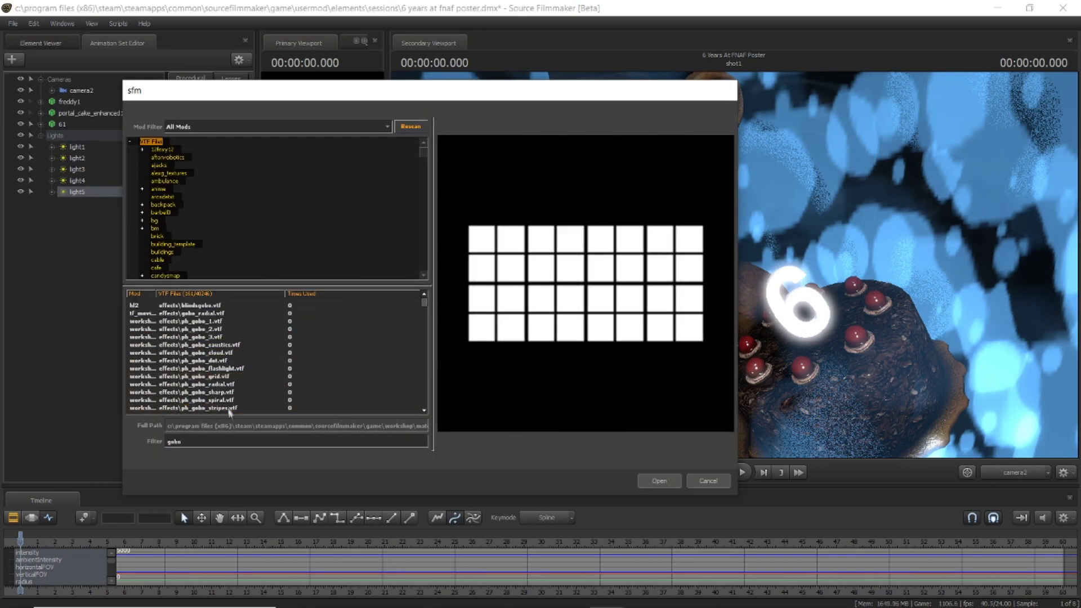
key(Down)
key(Down)
key(Down)
key(Down)
key(Down)
key(Down)
key(Down)
key(Down)
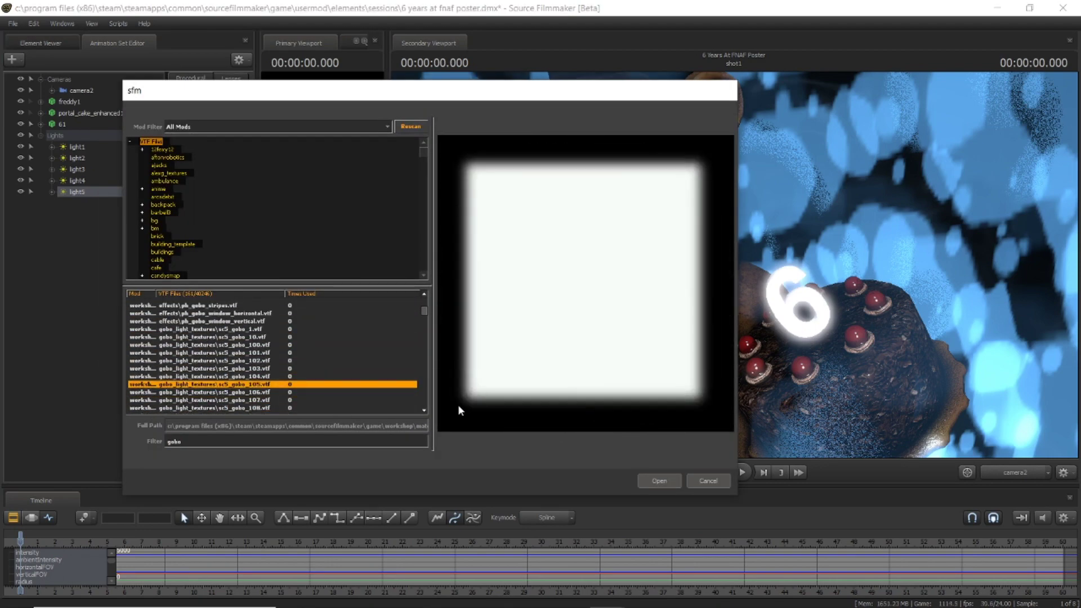
click(646, 478)
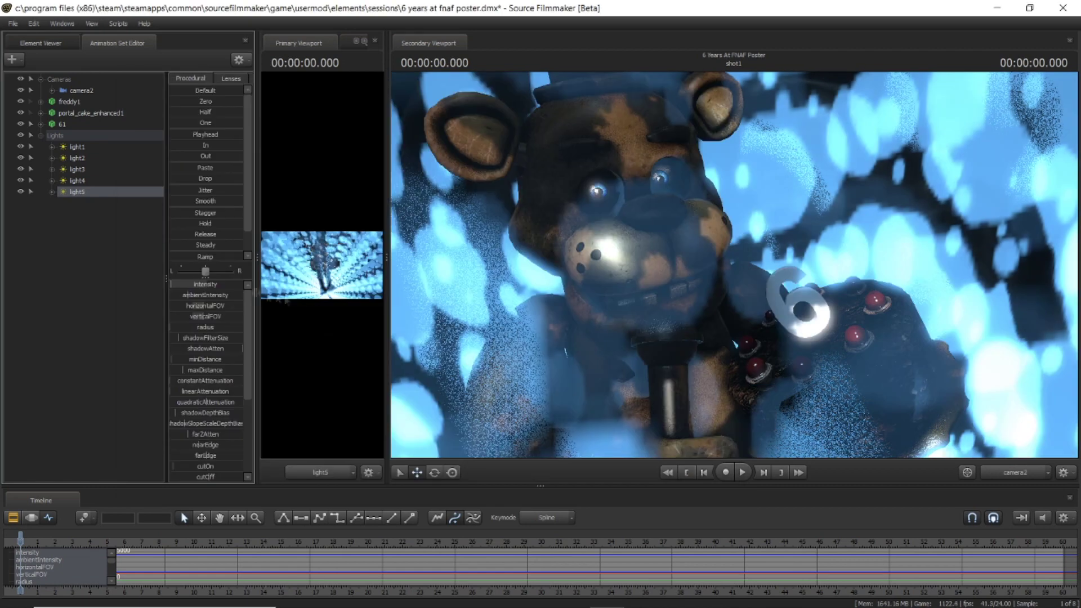
Enable the fifth light's volumetric option in the Element Viewer and return to the Animation Set Editor
right_click(79, 192)
mouse_move(127, 256)
click(205, 268)
scroll(135, 439, down, 1)
click(136, 447)
click(103, 43)
click(104, 43)
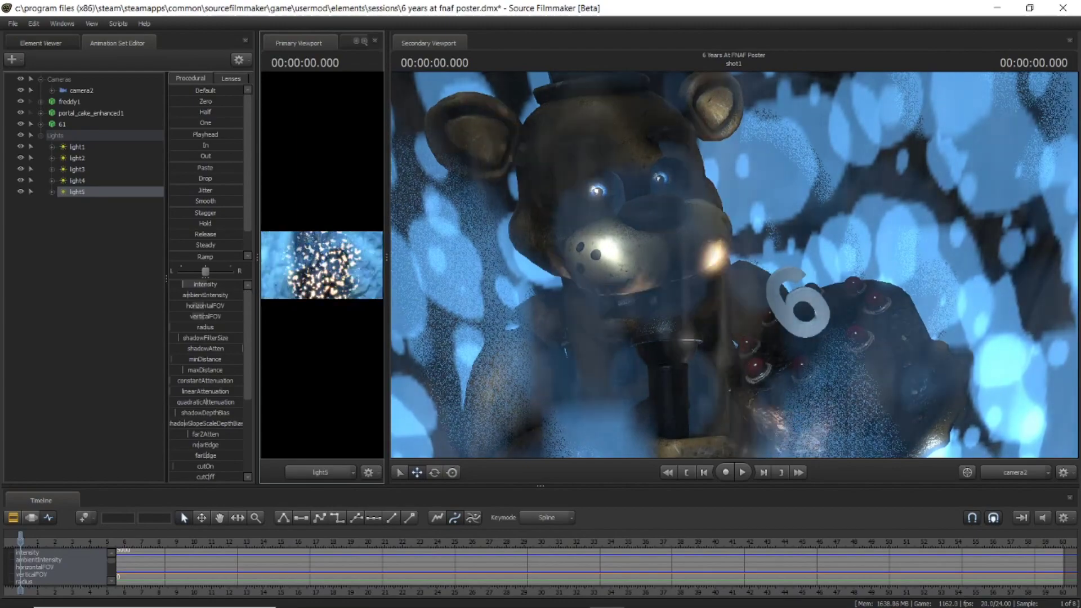
Add a sixth light to the shot
click(12, 59)
click(70, 85)
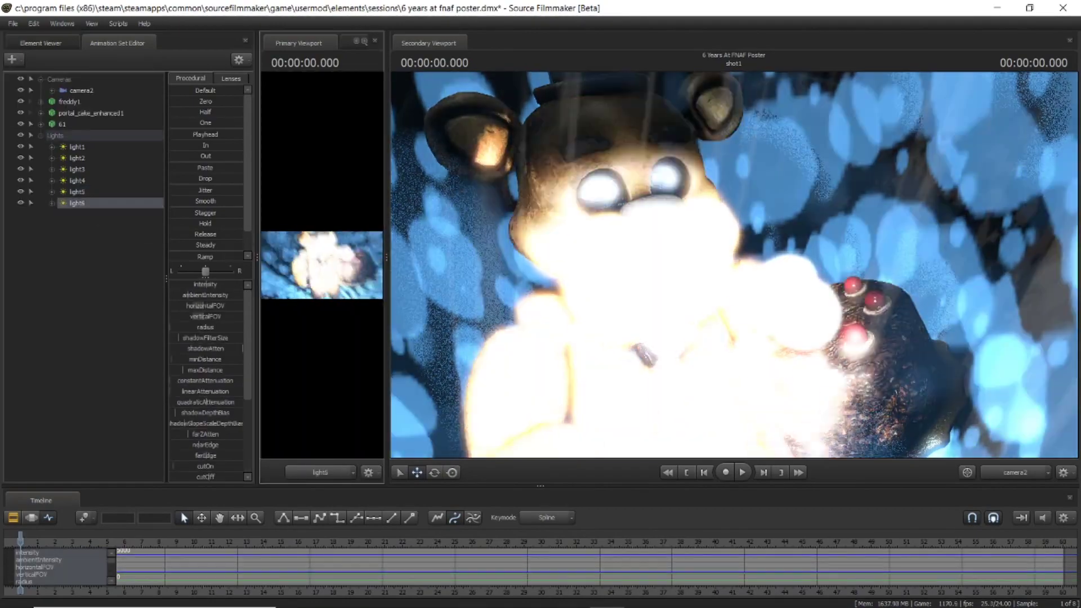